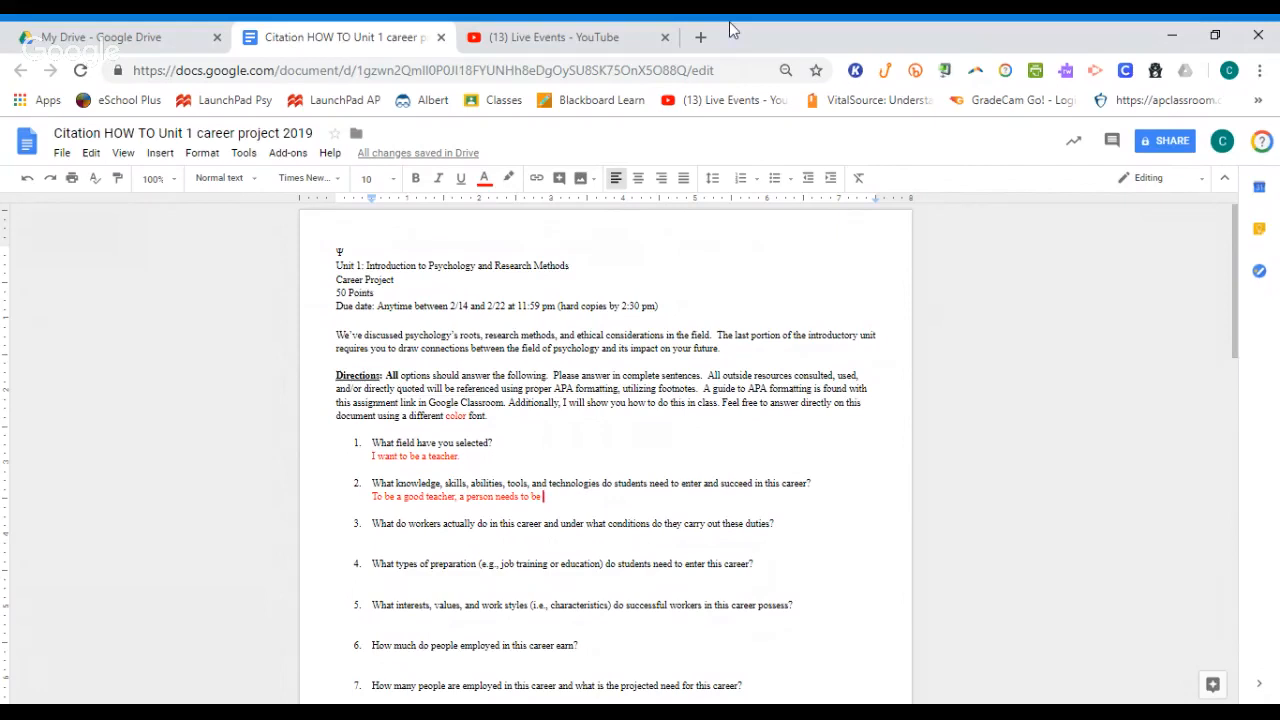
left_click(700, 37)
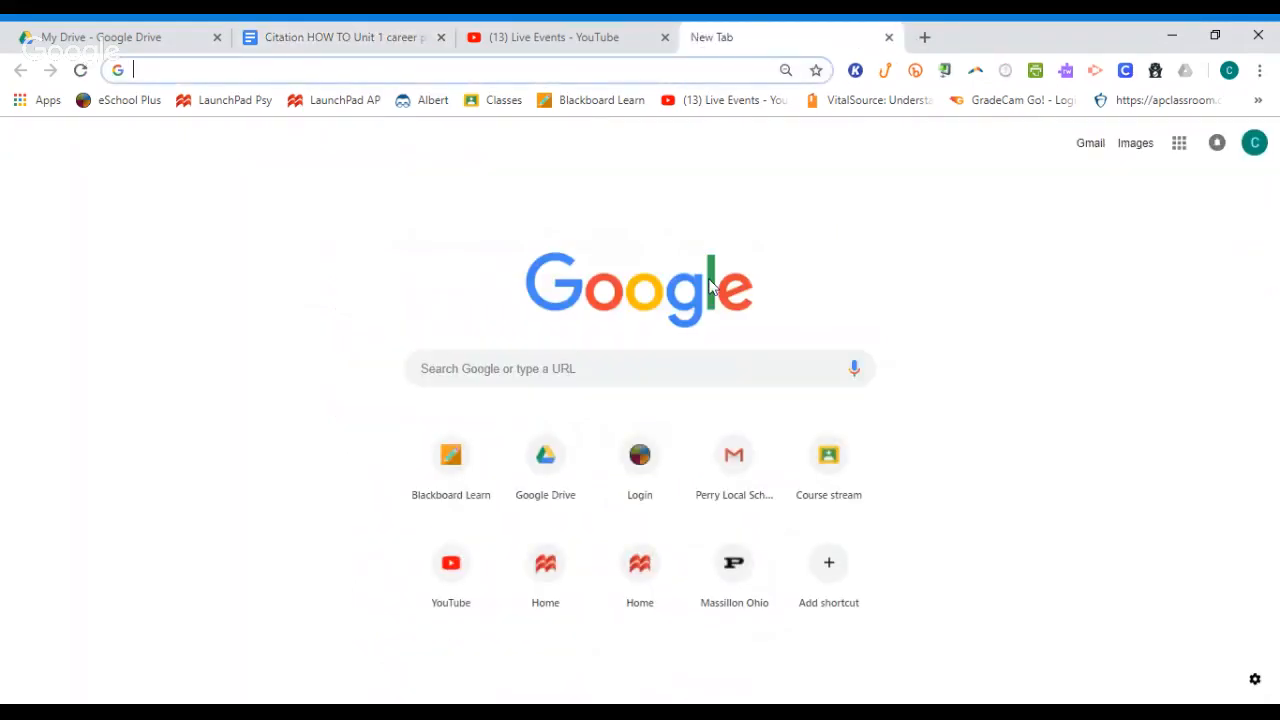
left_click(320, 40)
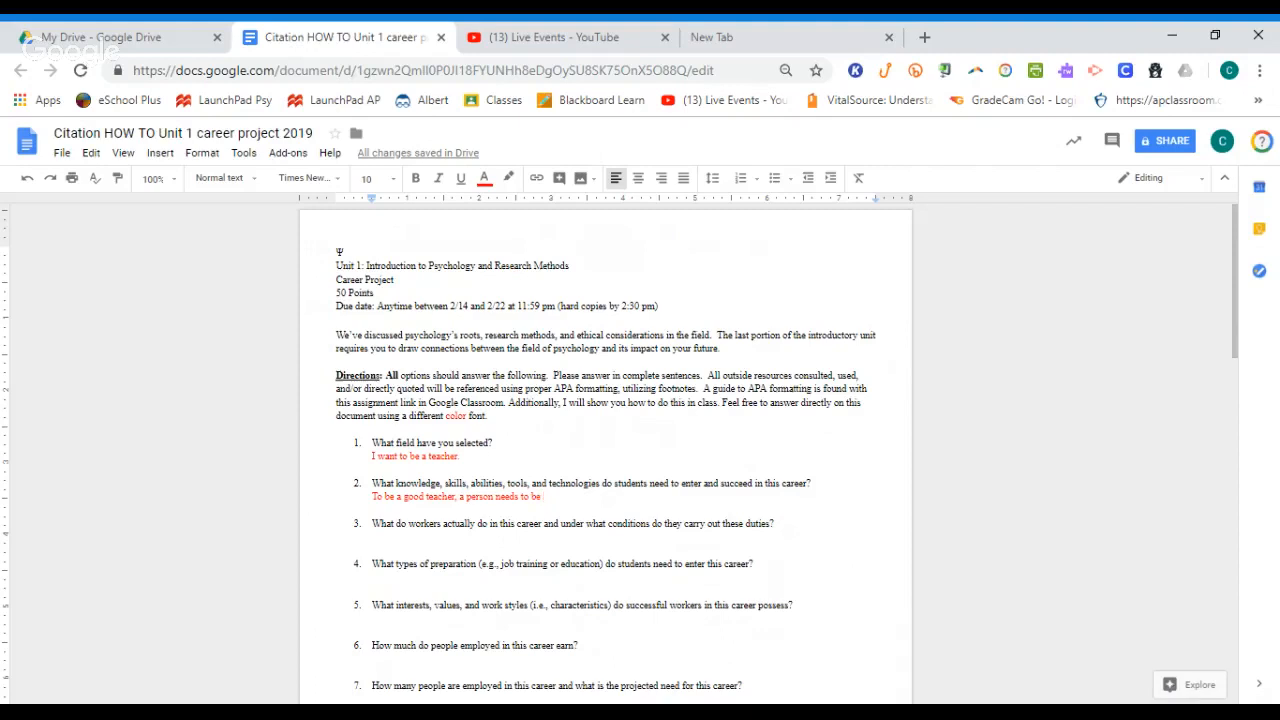
Use Explore in the career project document to search for "skills needed in the teaching career".
left_click(1188, 685)
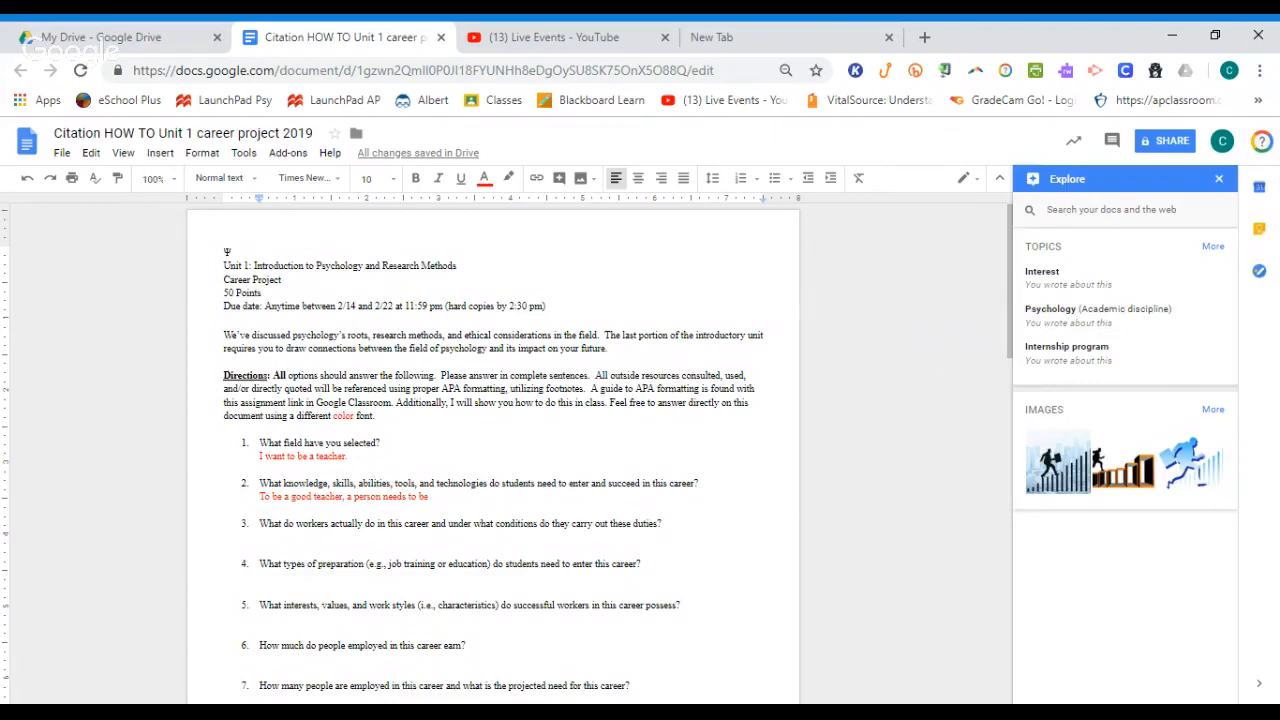
left_click(1110, 210)
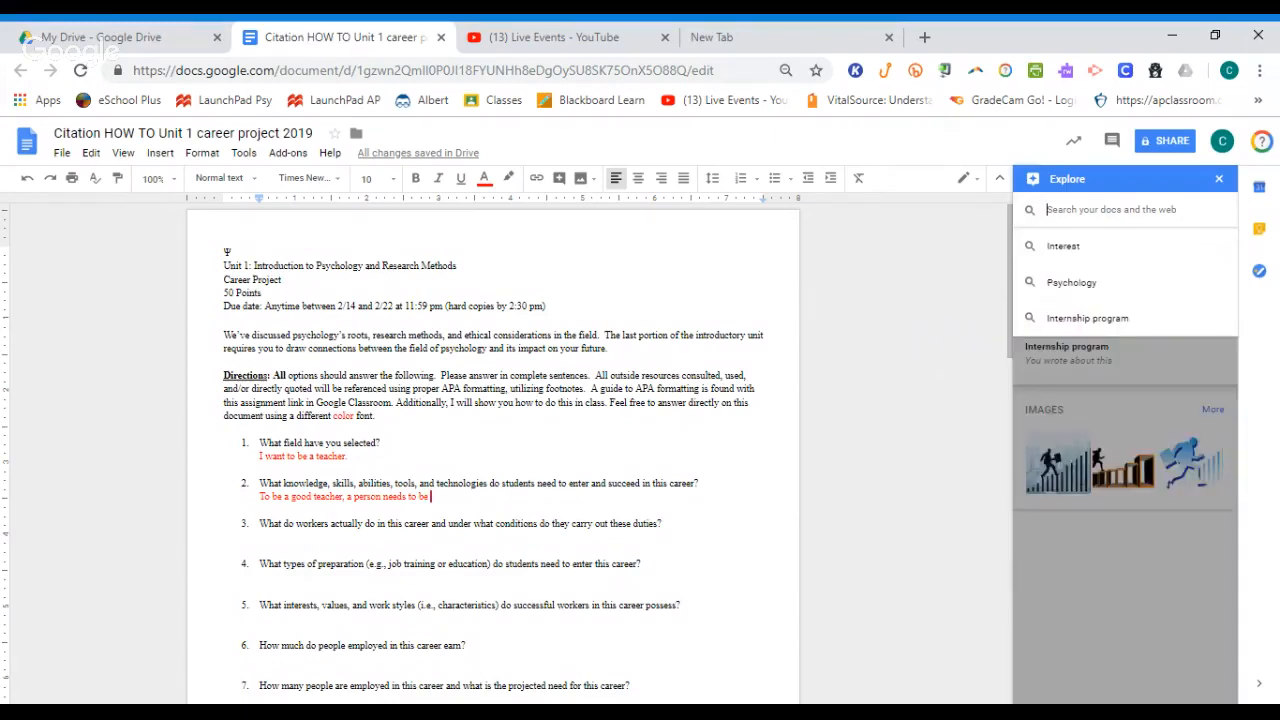
type("skills nee")
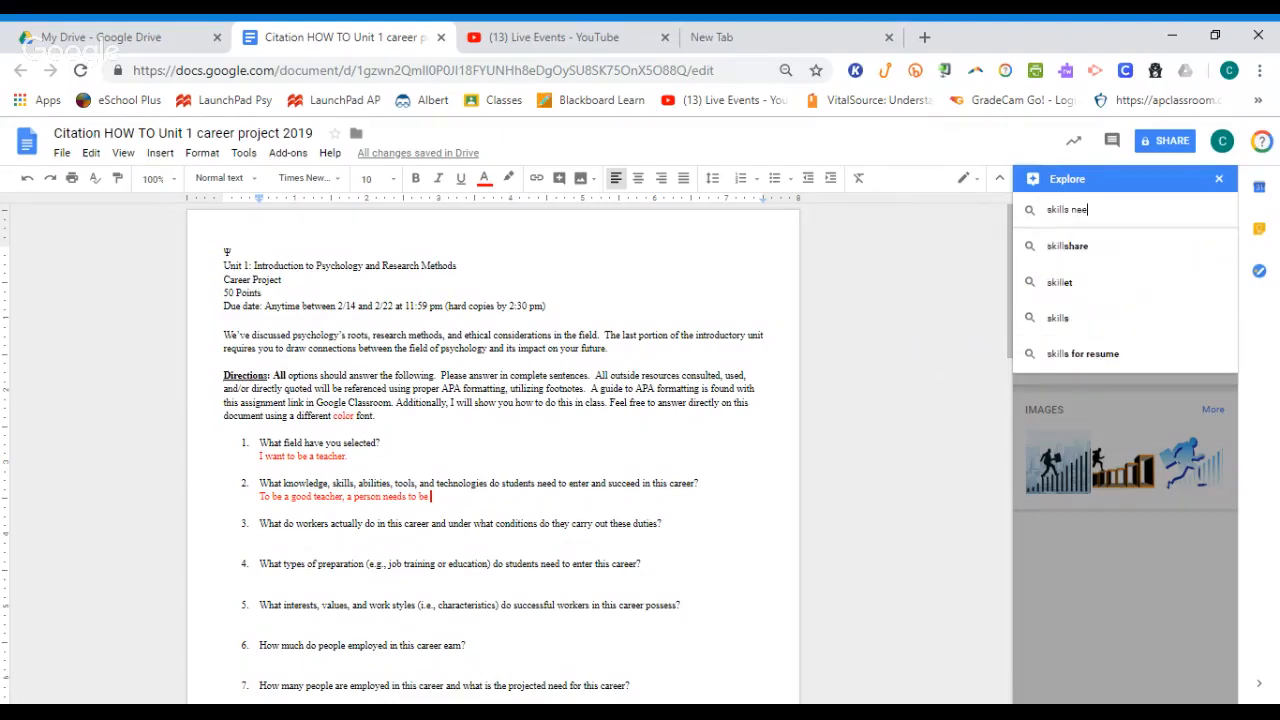
type("ded in")
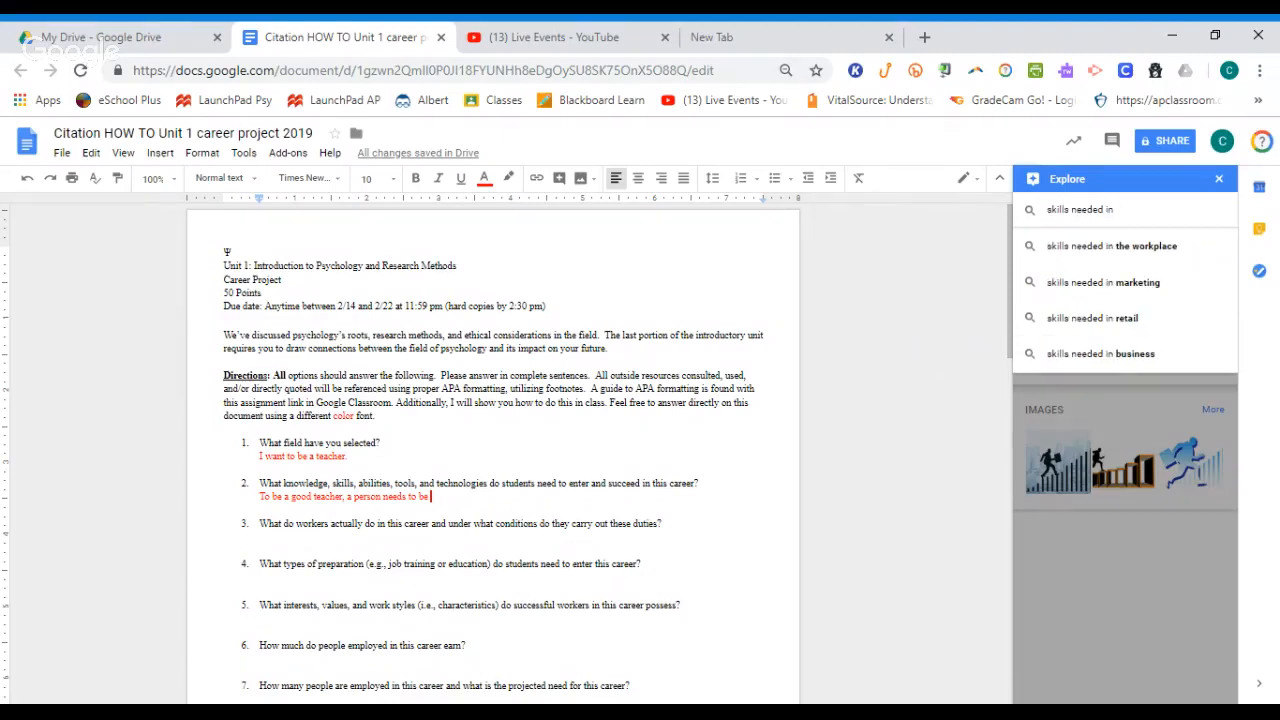
type(" the the")
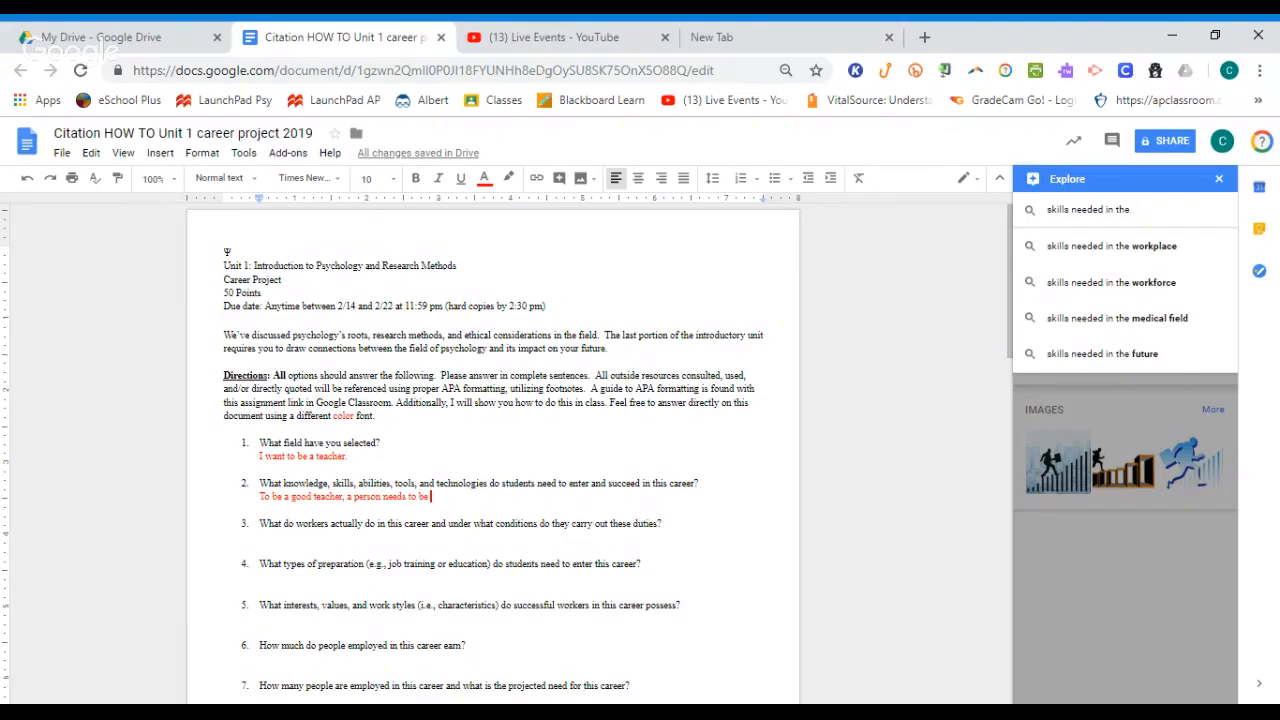
key("BackSpace")
key("BackSpace")
type("eaching")
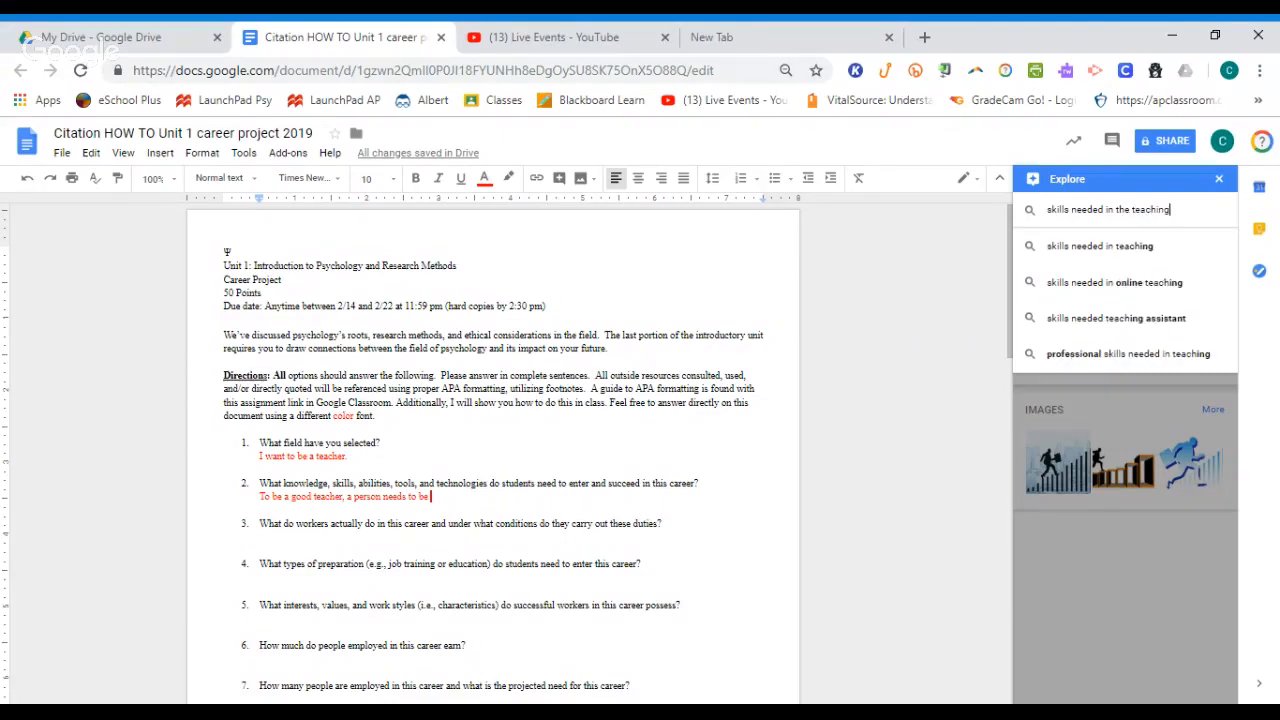
type(" career")
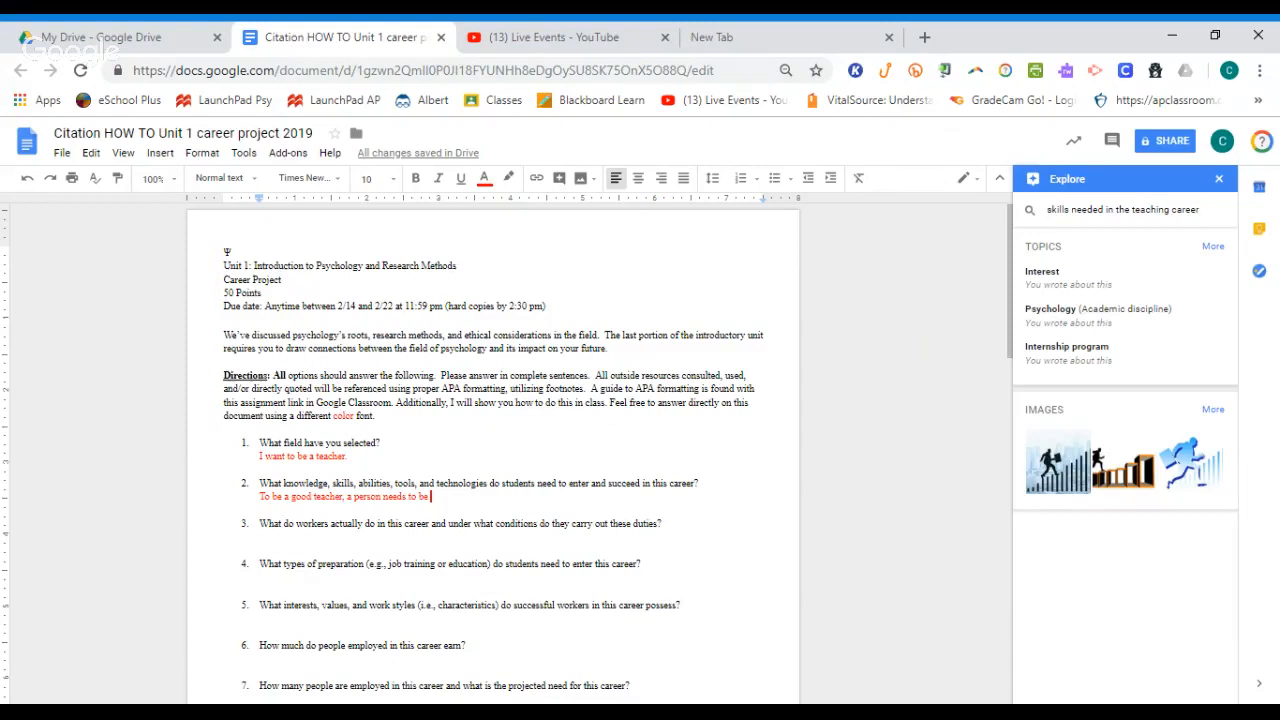
key("Return")
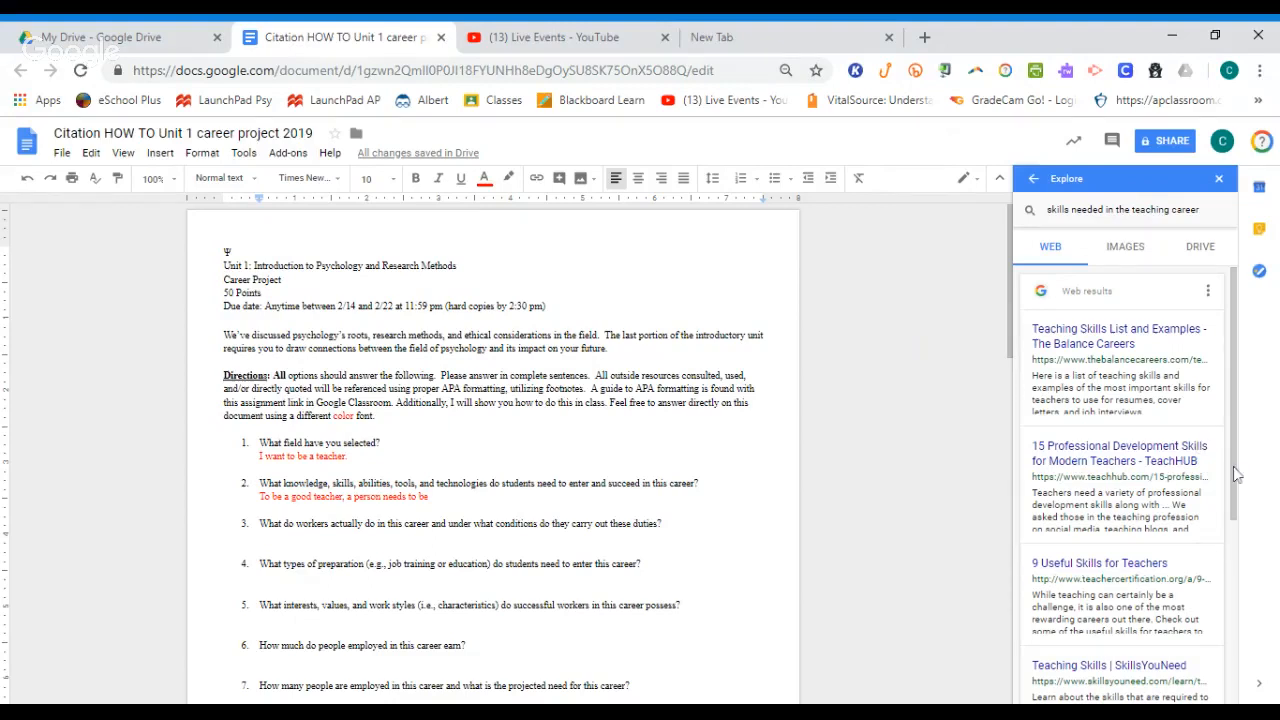
Open the "Teaching Skills | SkillsYouNeed" web result, dismiss its cookie notice and read through the skills needed for teaching.
left_click_drag(1235, 474, 1236, 559)
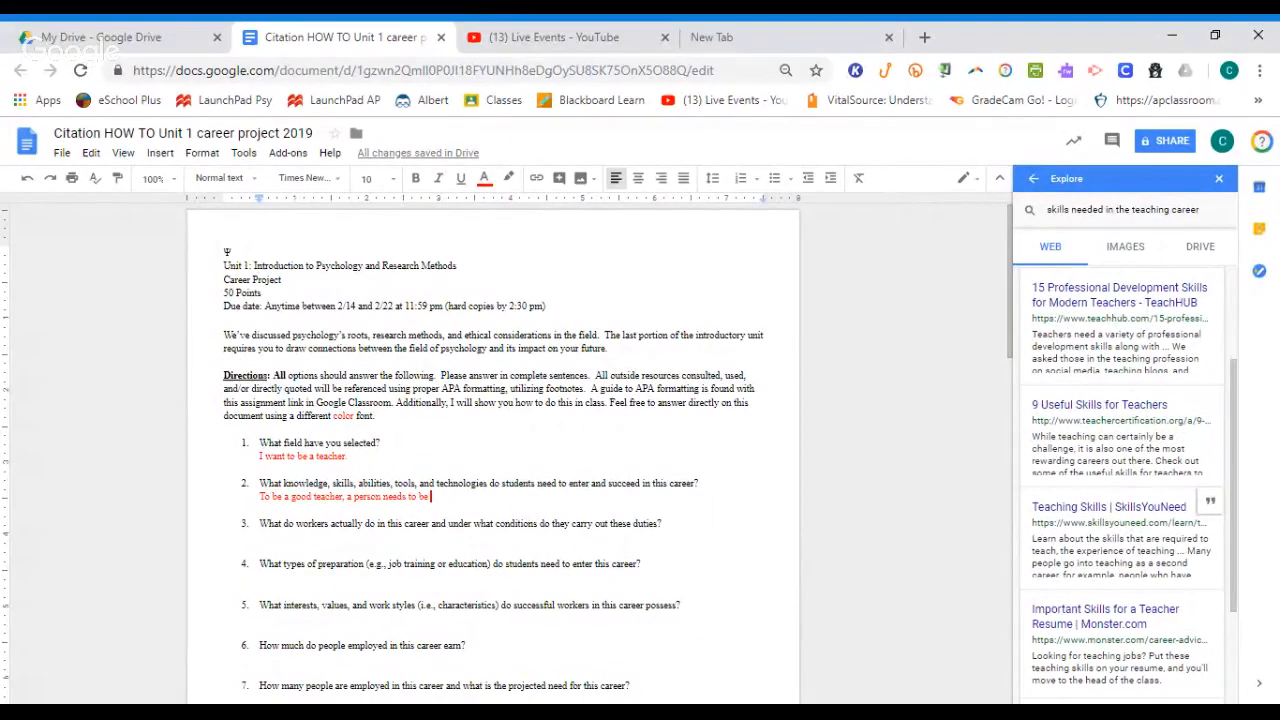
left_click(1108, 508)
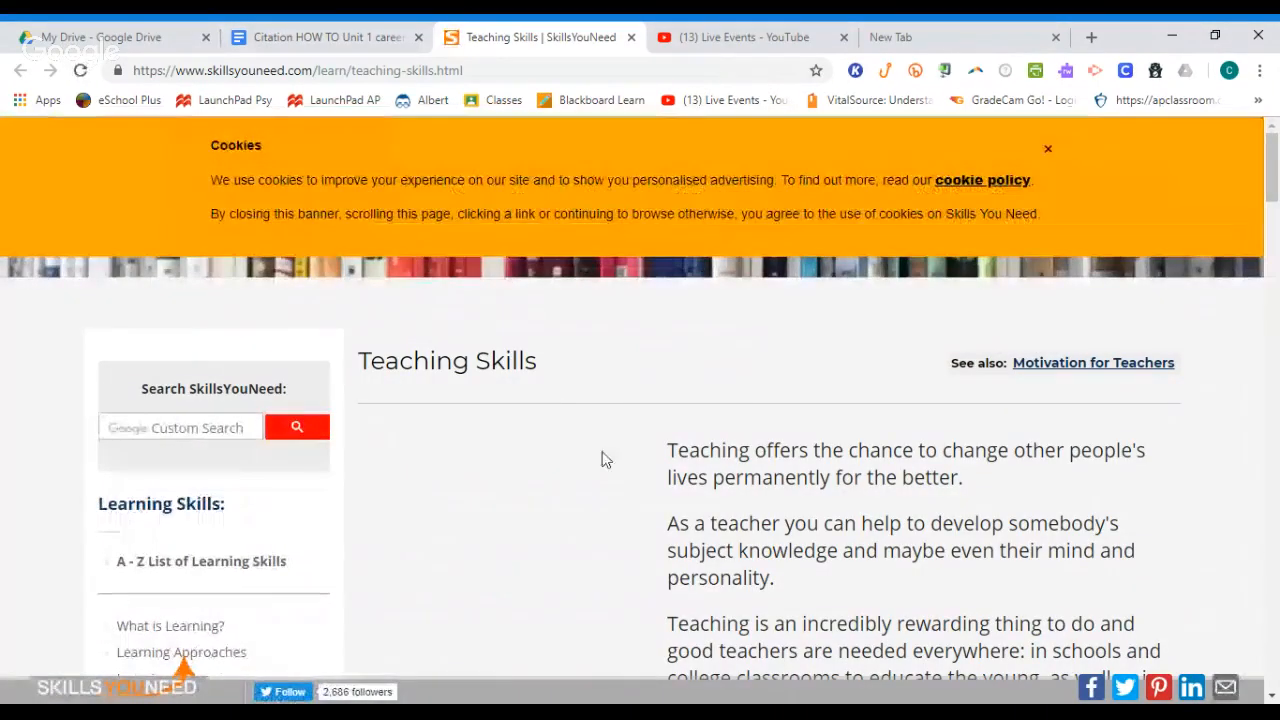
left_click(1047, 153)
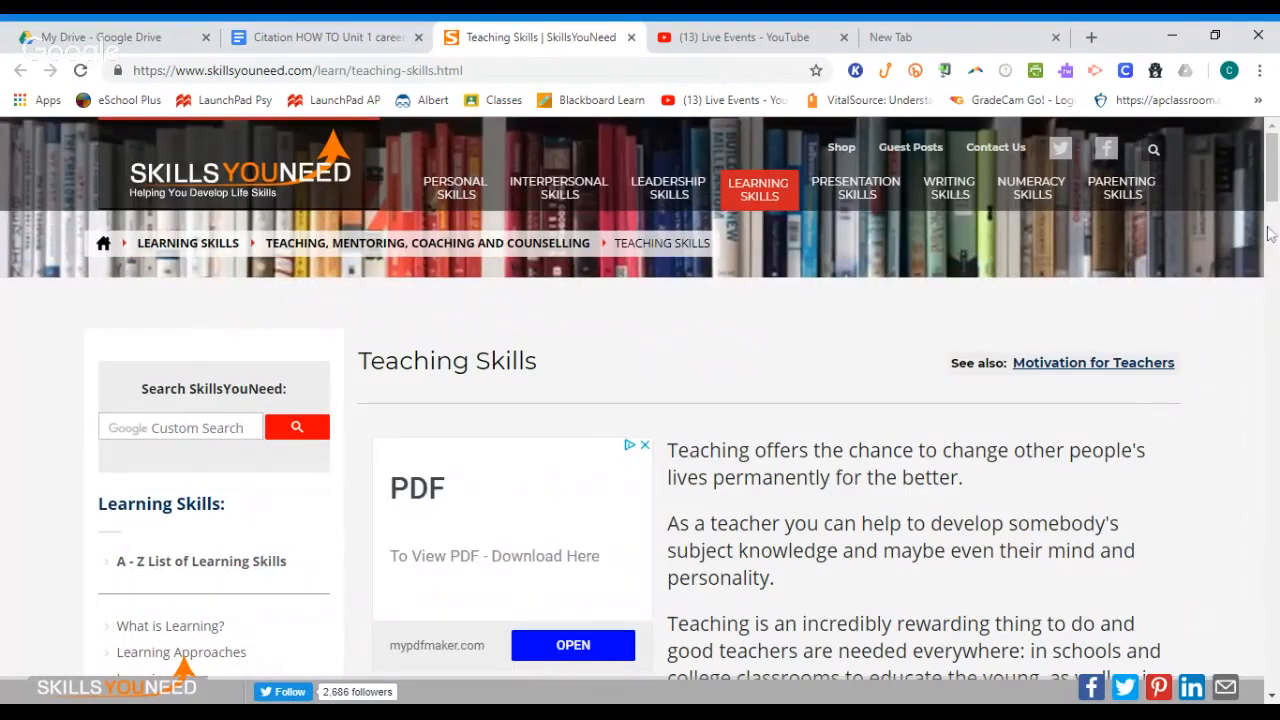
left_click_drag(1272, 178, 1273, 226)
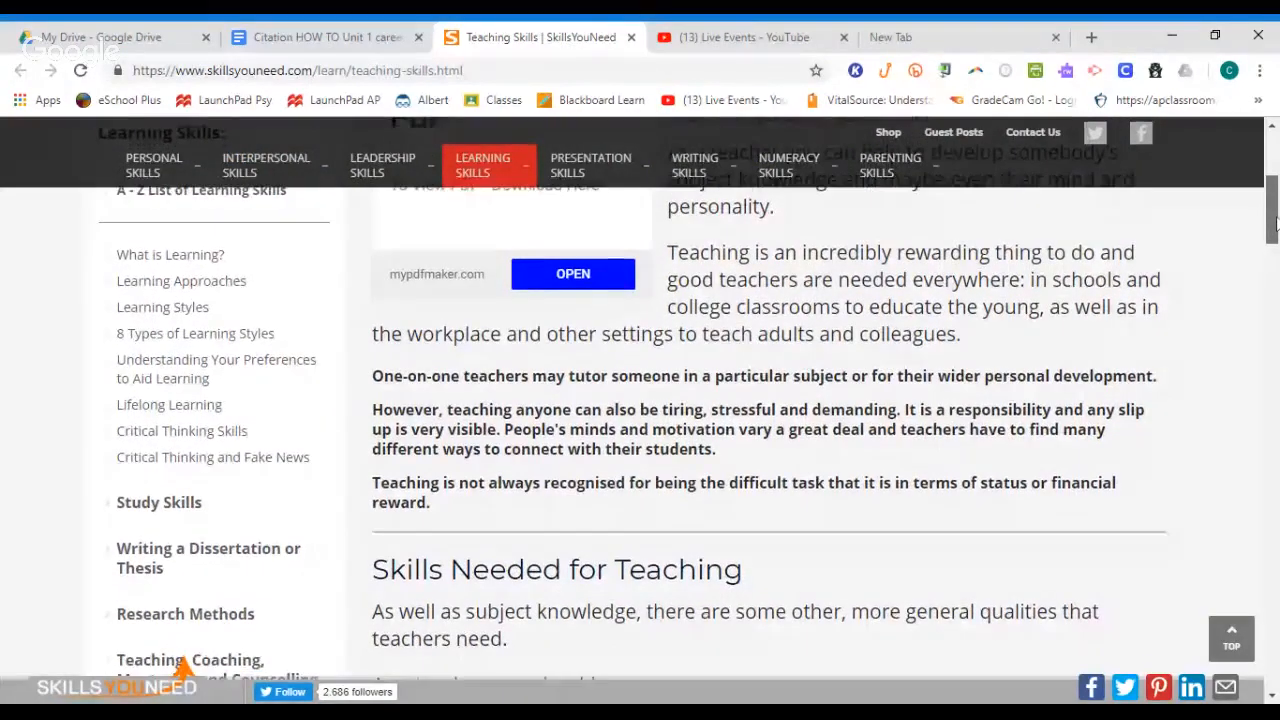
left_click_drag(1272, 225, 1273, 248)
scroll(533, 580, "down", 3)
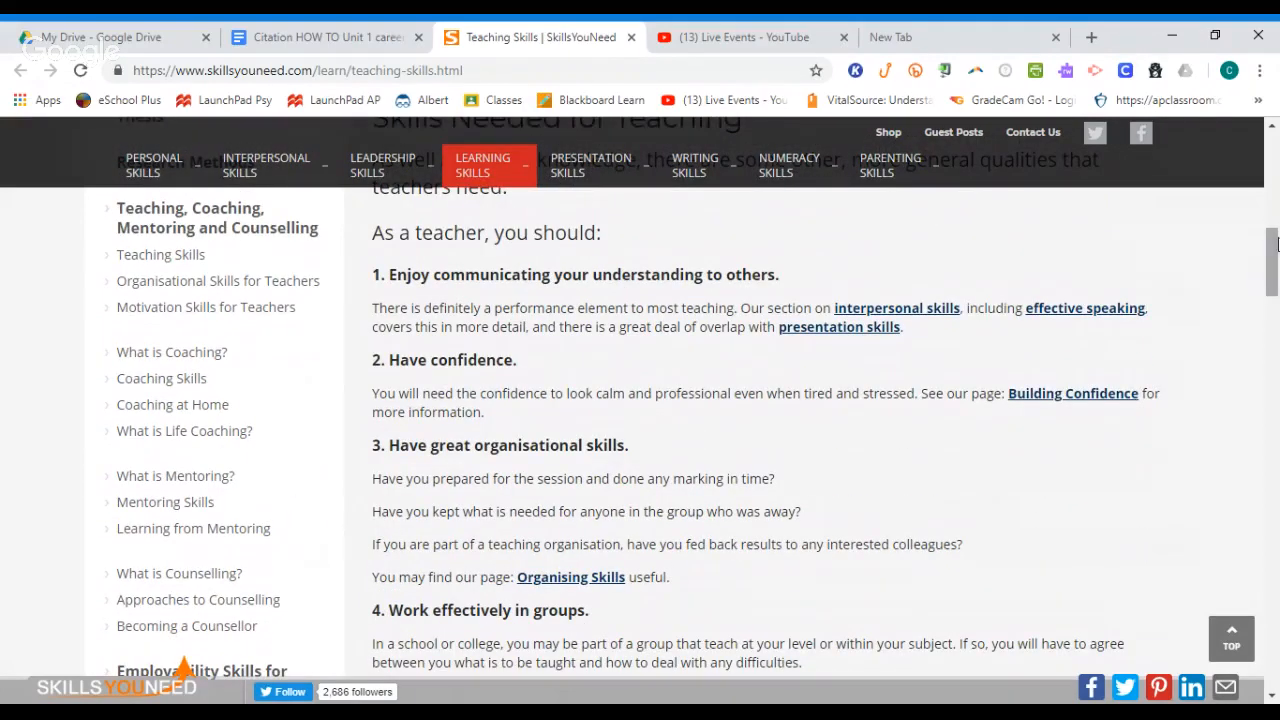
left_click_drag(1274, 244, 1258, 295)
Back in the document, continue answer 2 with "confident, compassionate, caring individuals. A teacher should have good organizational skills".
left_click(330, 37)
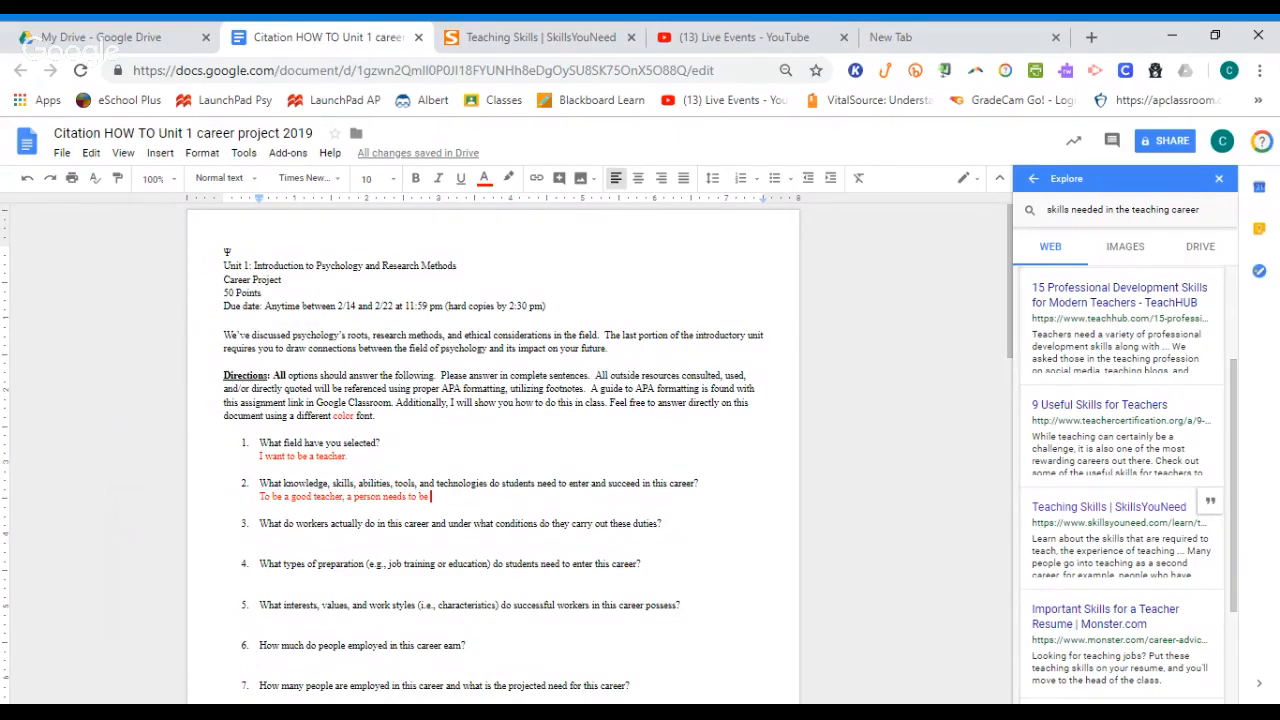
type("c")
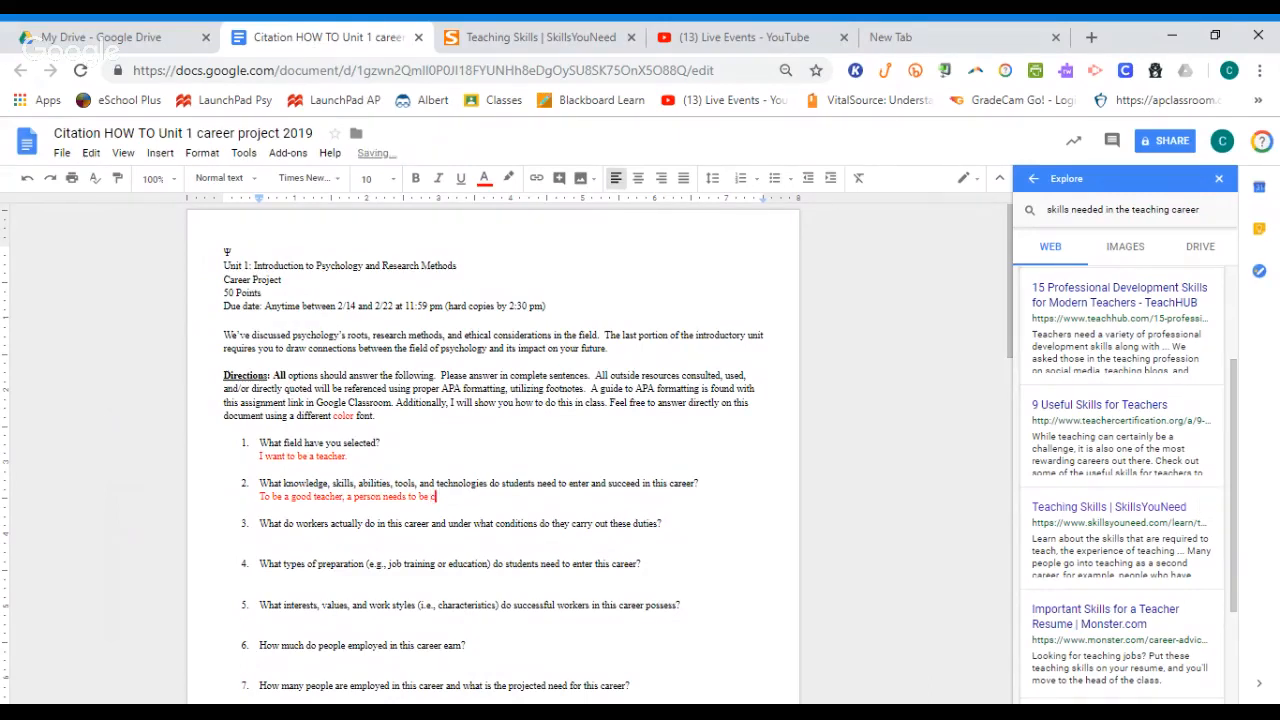
type("onfident, compassionate, caring individu")
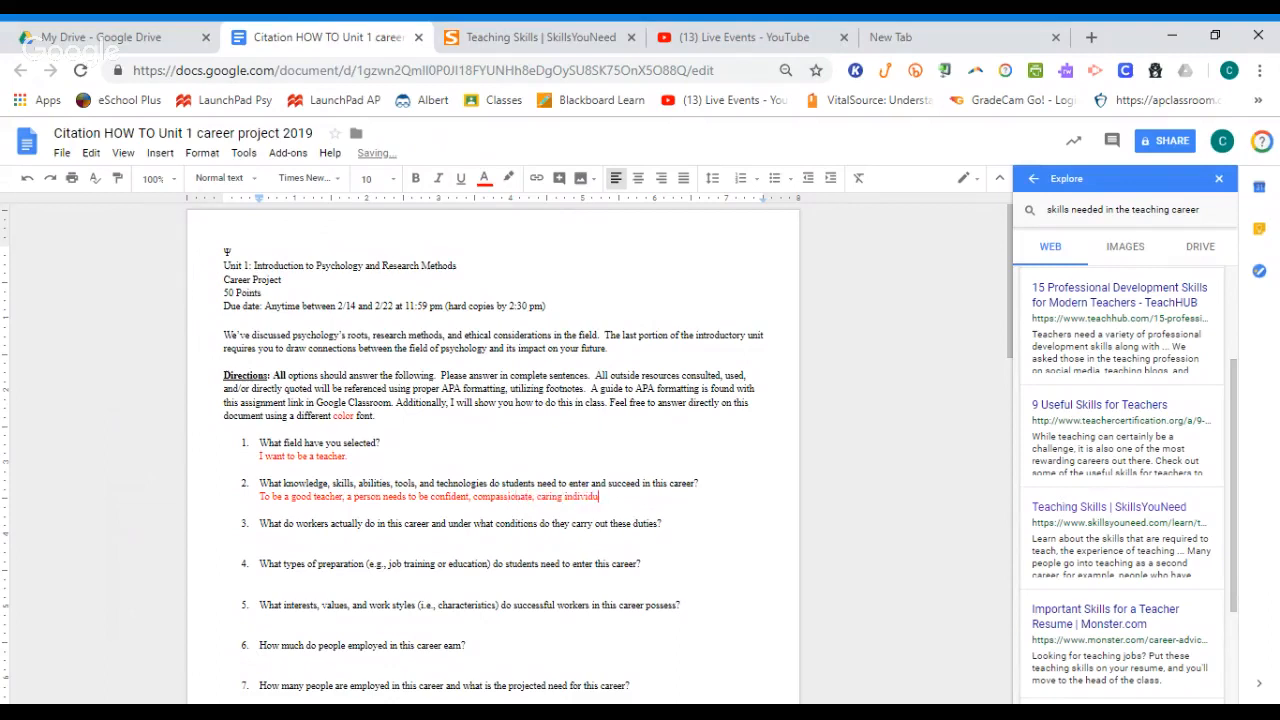
type("als.  A teacher should have good organizational s")
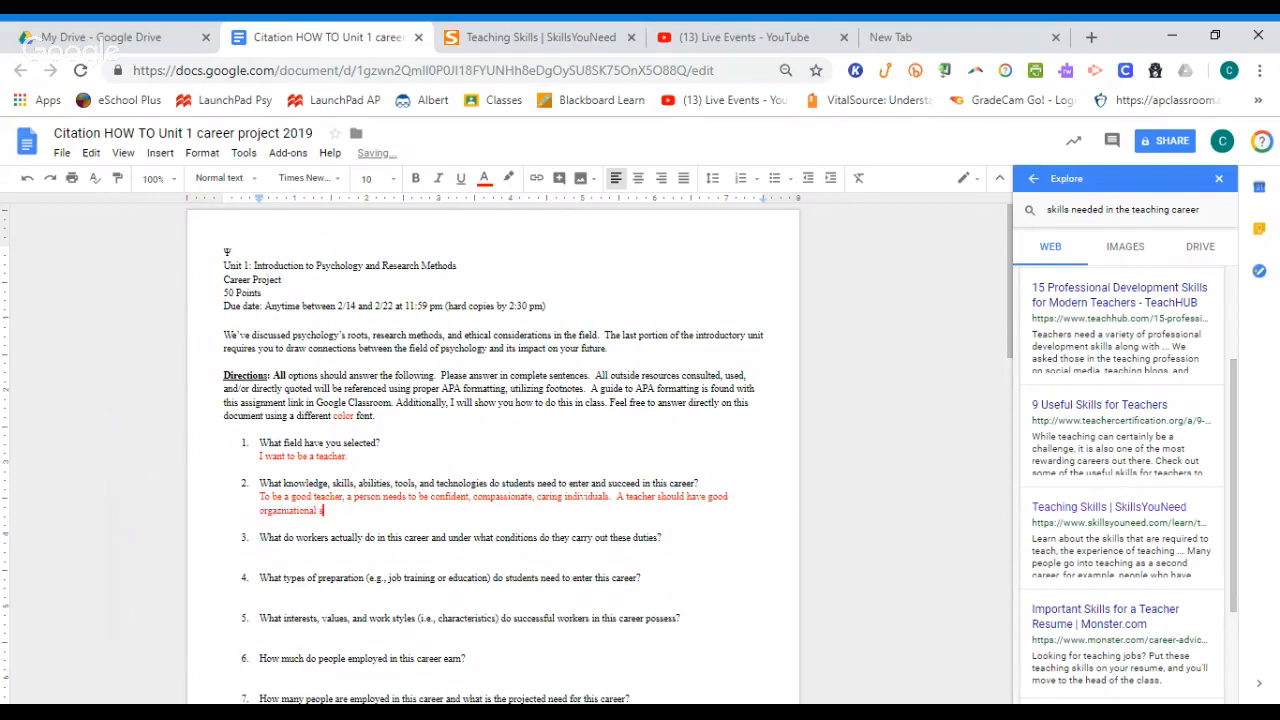
type("kills")
Correct the misspelled word in answer 2 to "organizational" and add a comma after "skills".
right_click(305, 510)
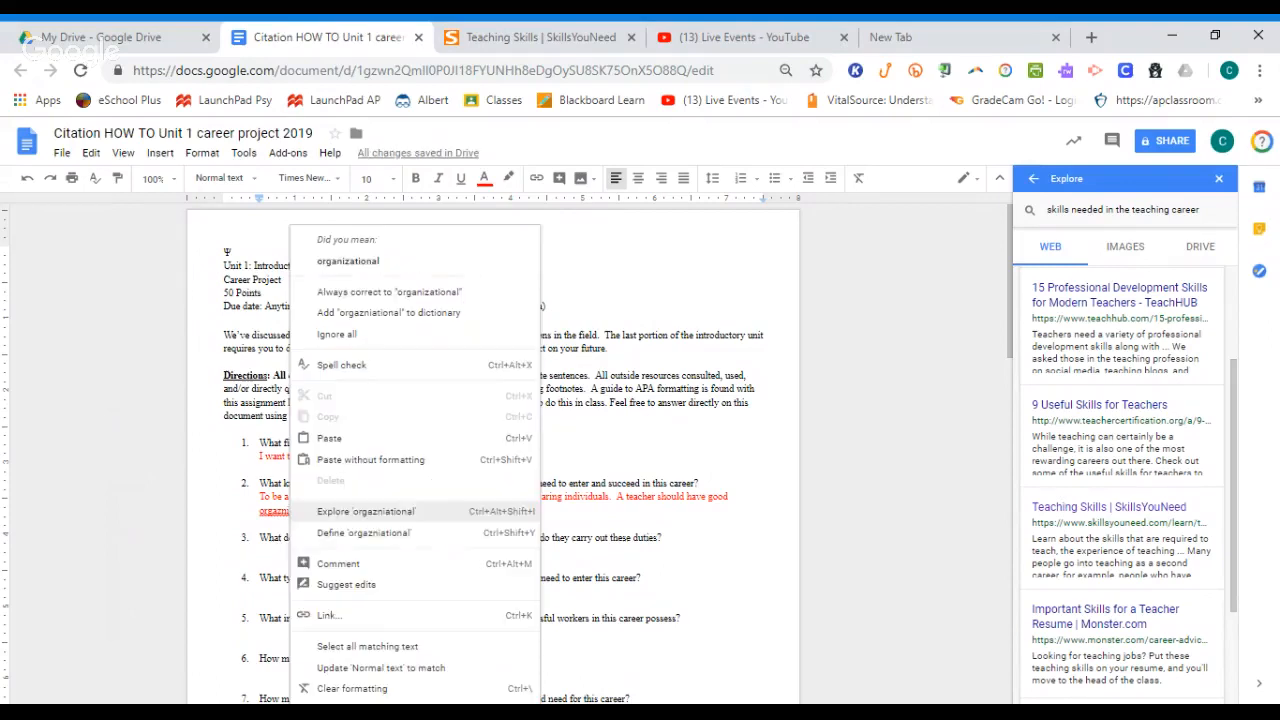
left_click(335, 256)
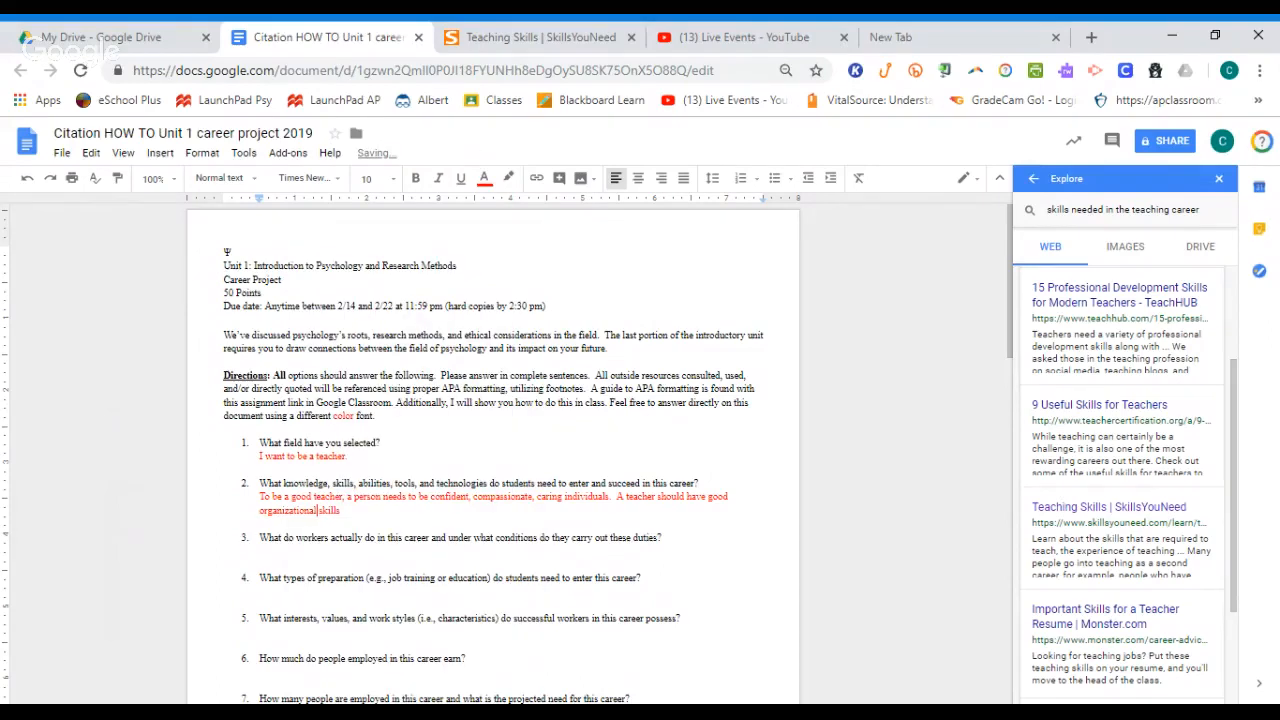
left_click(341, 510)
type(",")
Consult the Teaching Skills page again and finish answer 2 with "deal effectively with conflict, and be able to motivate others to learn.".
left_click(503, 45)
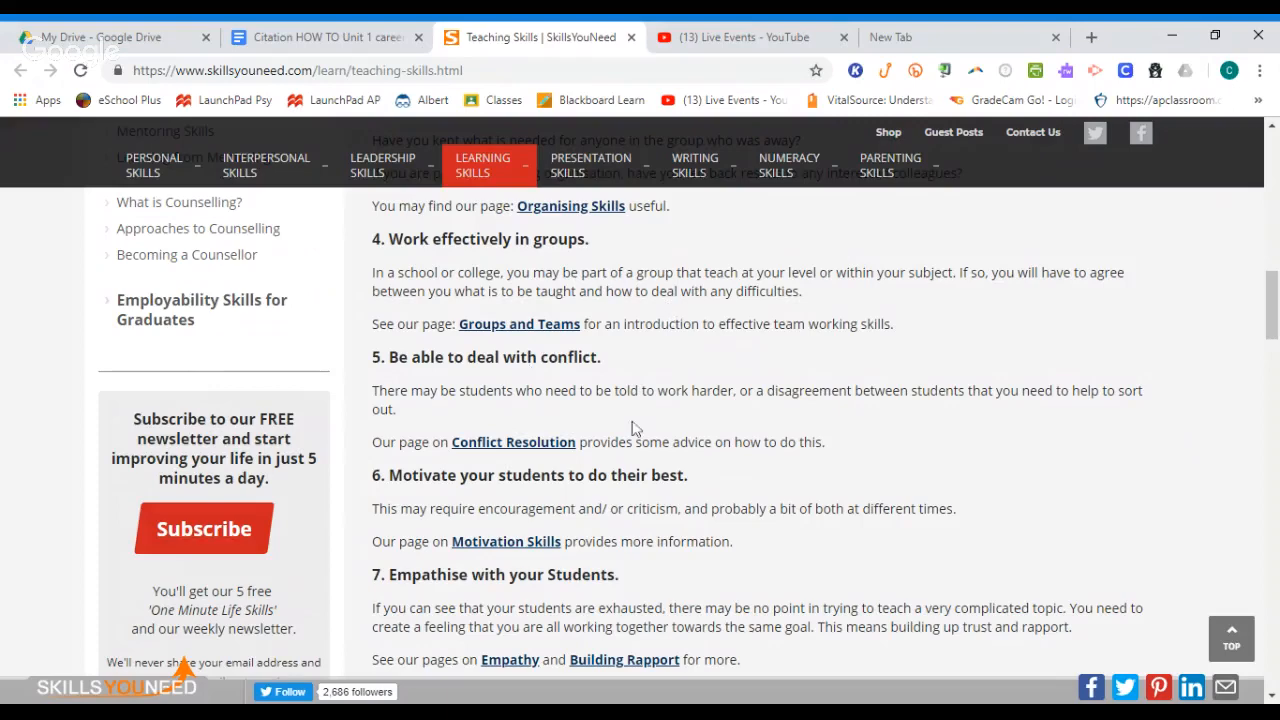
left_click(350, 43)
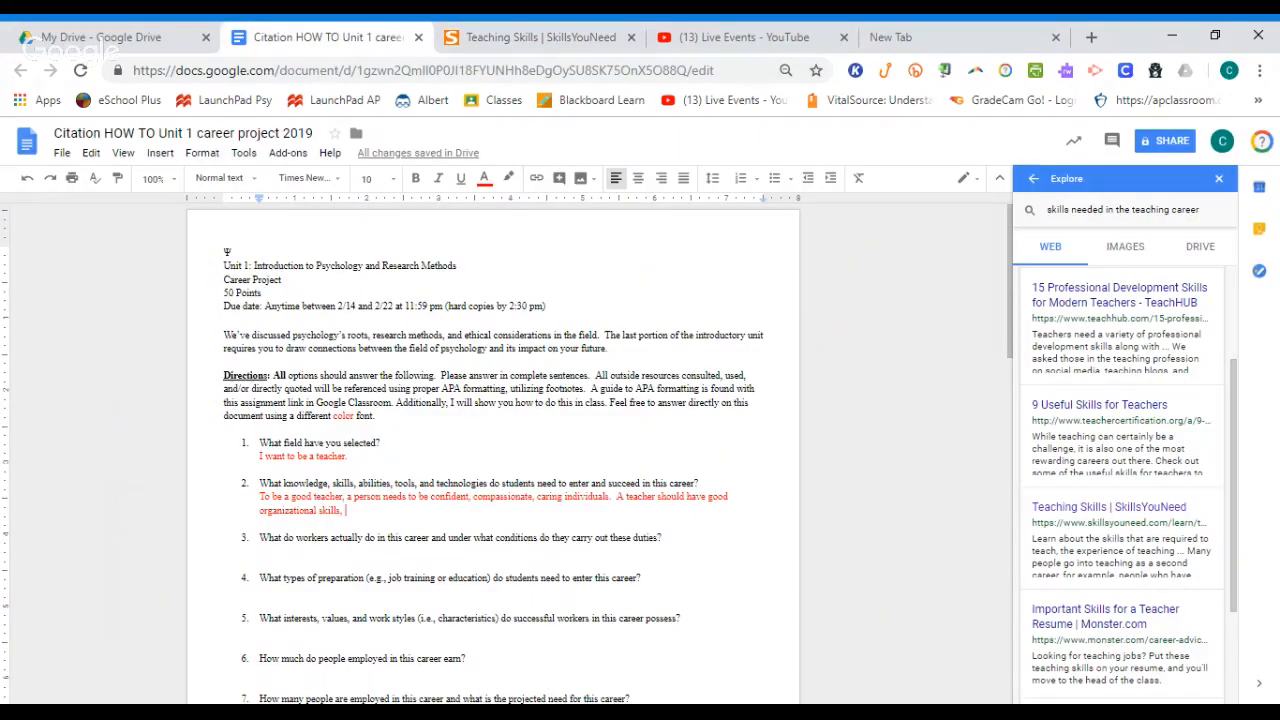
type("deal")
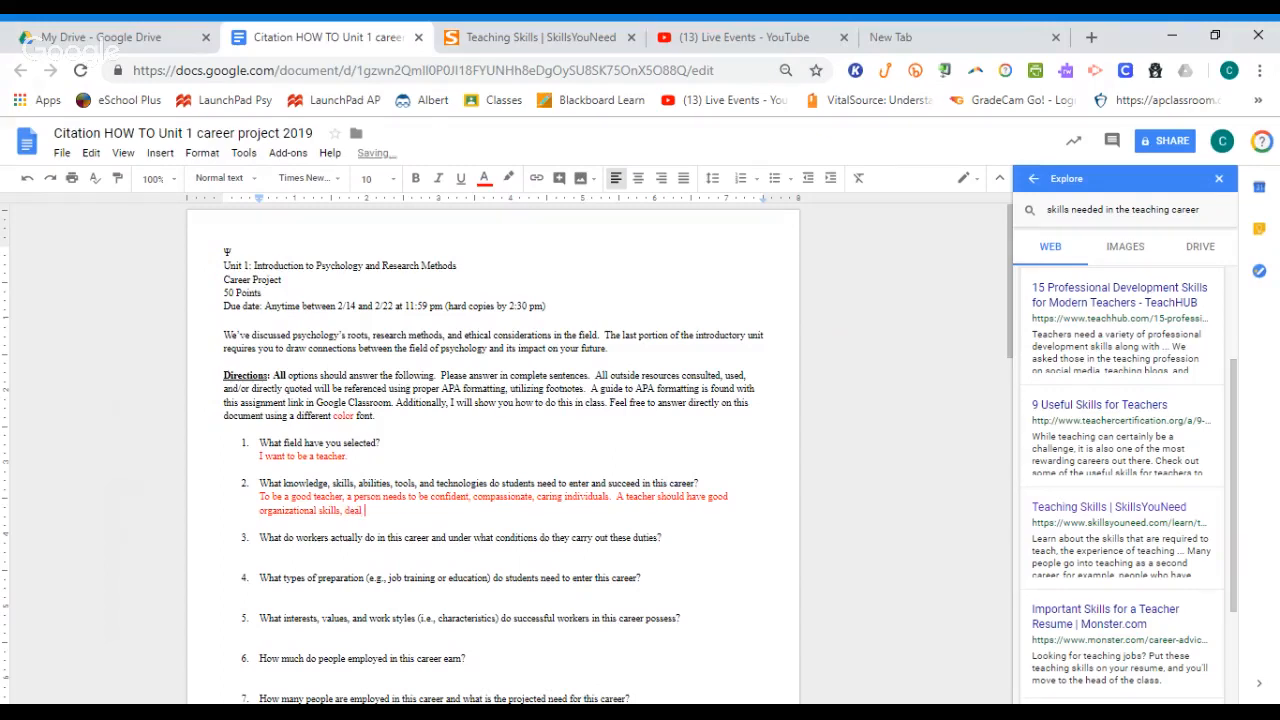
type(" effectively with conflict, and be a")
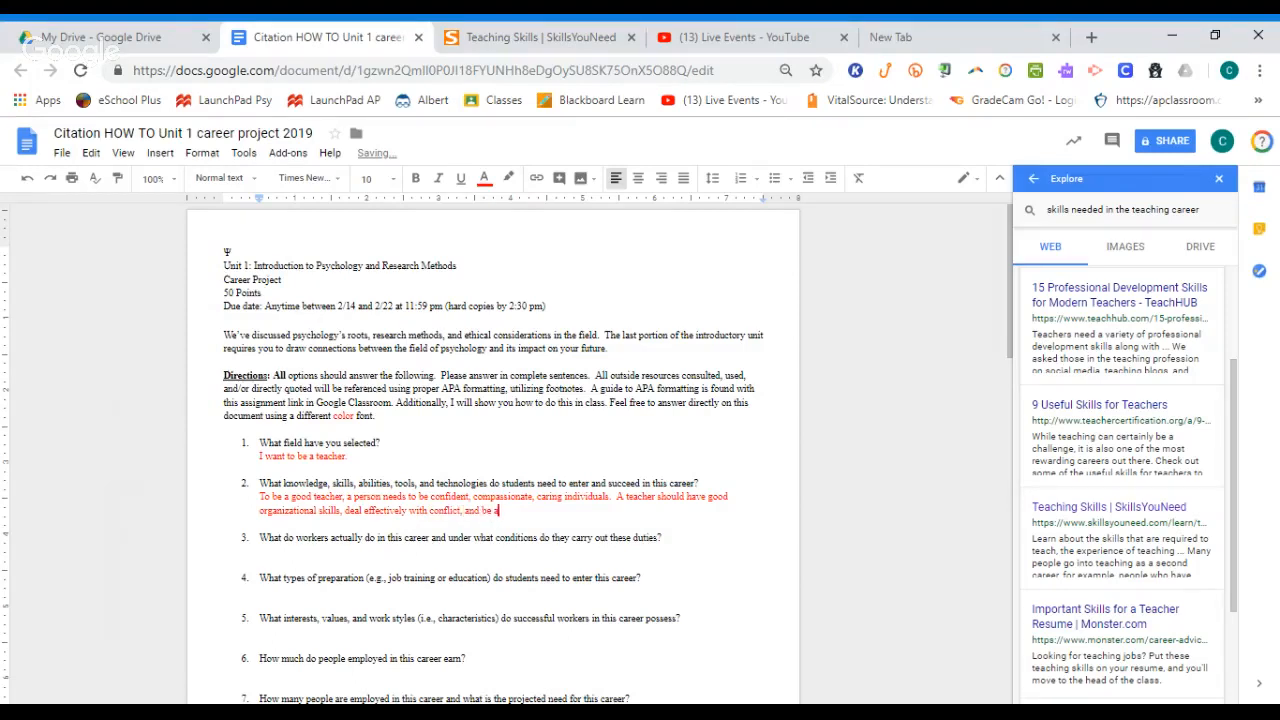
type("ble to motivate others to learn.")
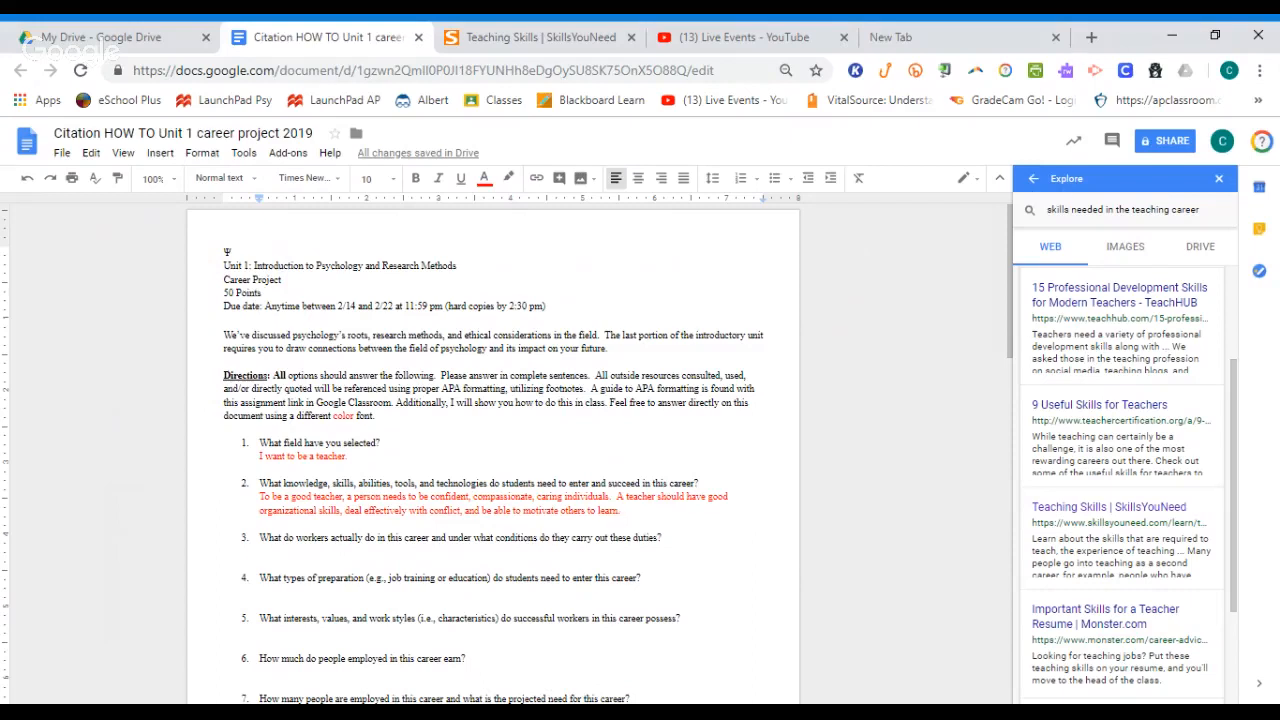
Change the citation format of the Explore web results to APA.
mouse_move(1077, 513)
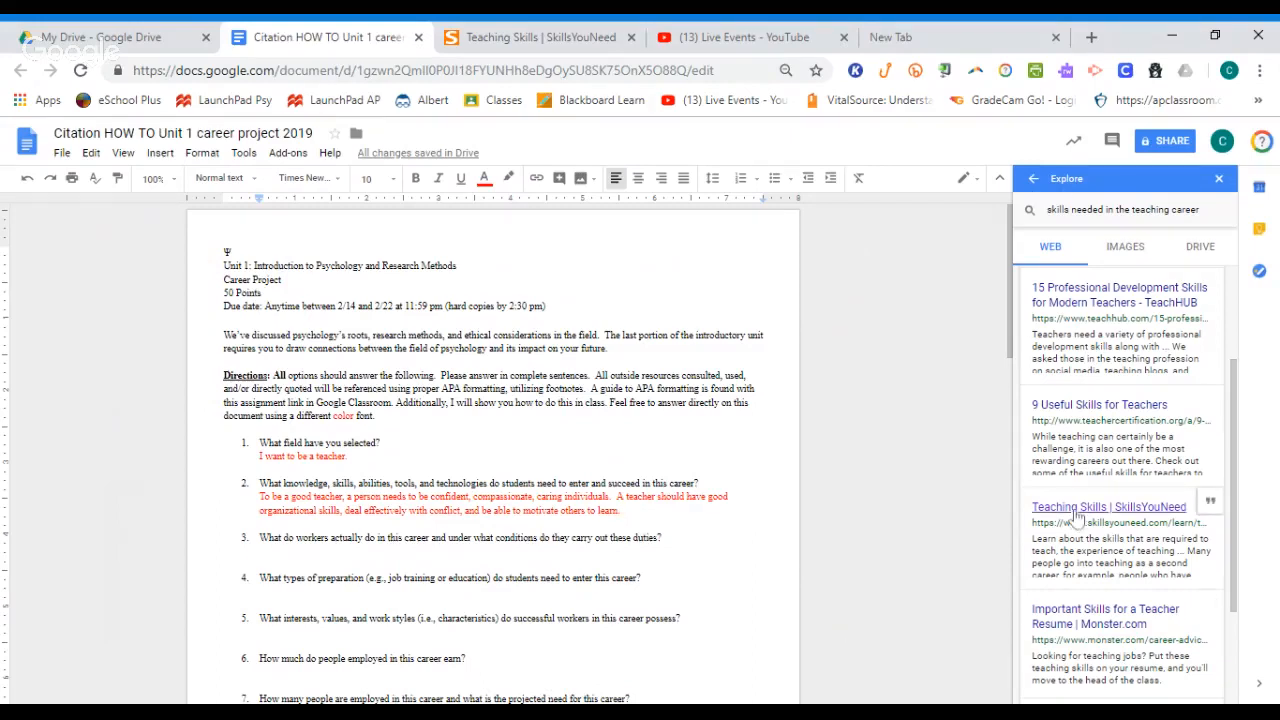
mouse_move(1209, 506)
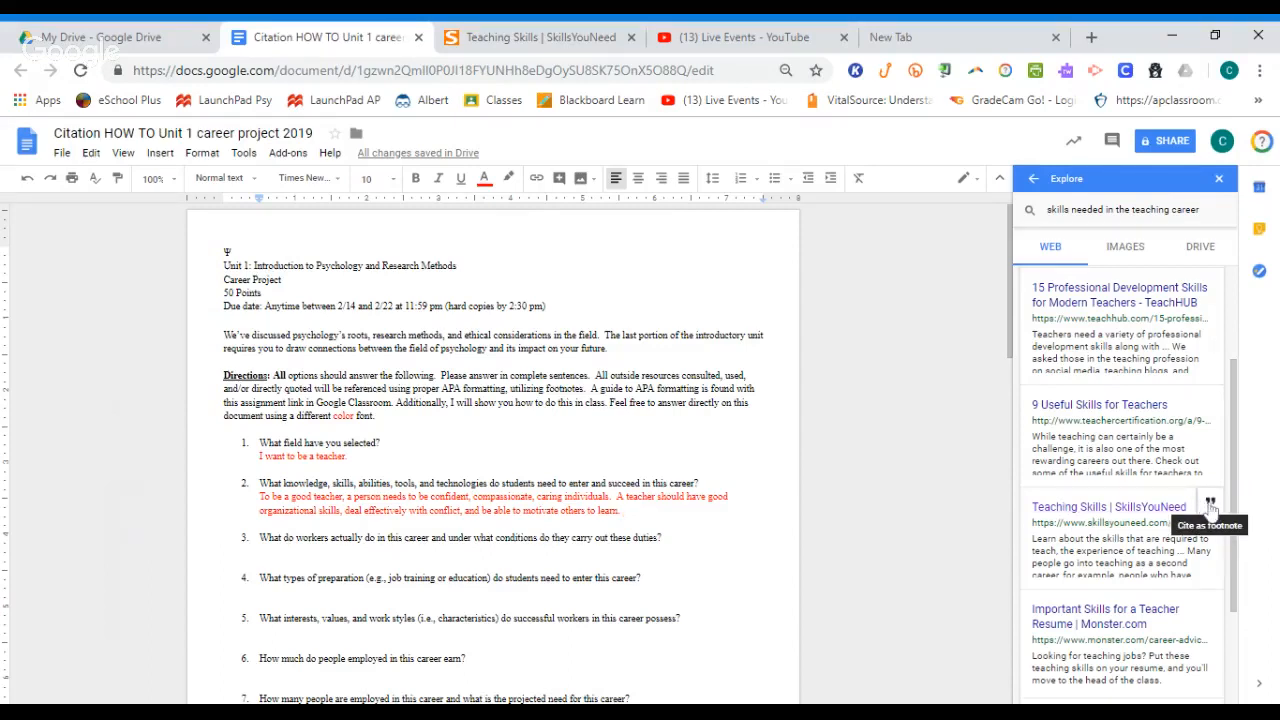
left_click_drag(1235, 484, 1236, 386)
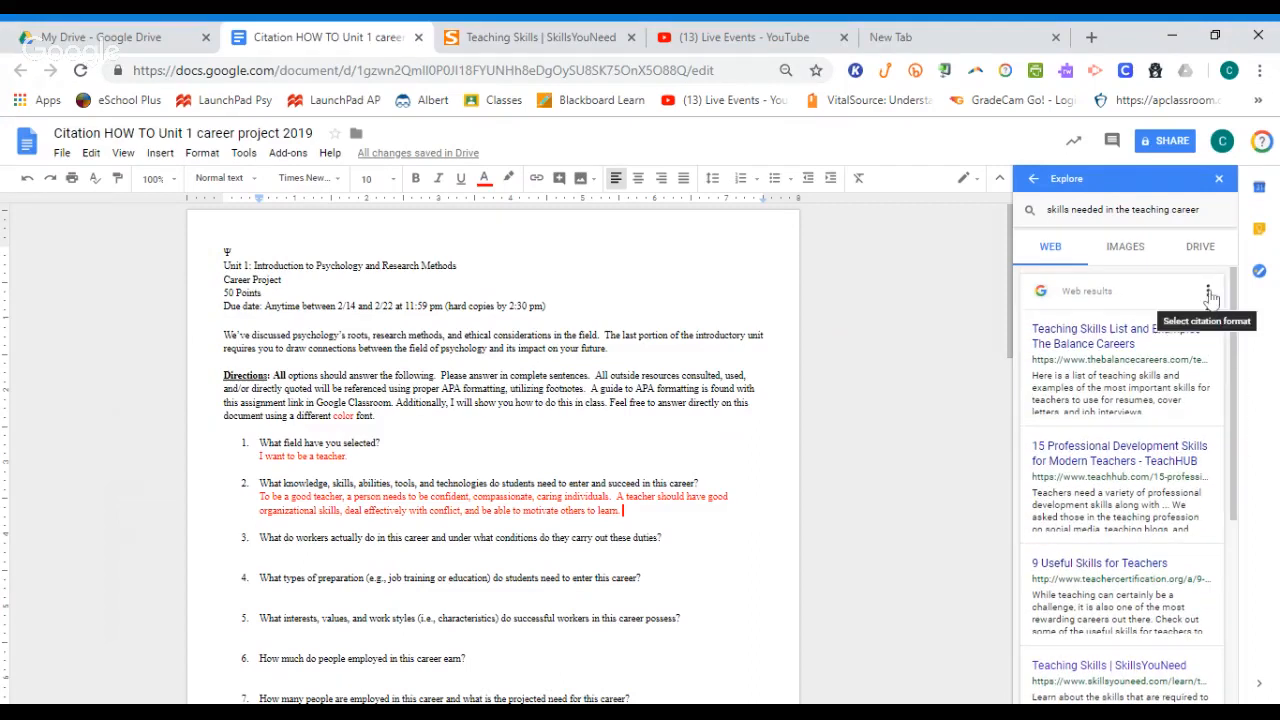
left_click(1208, 292)
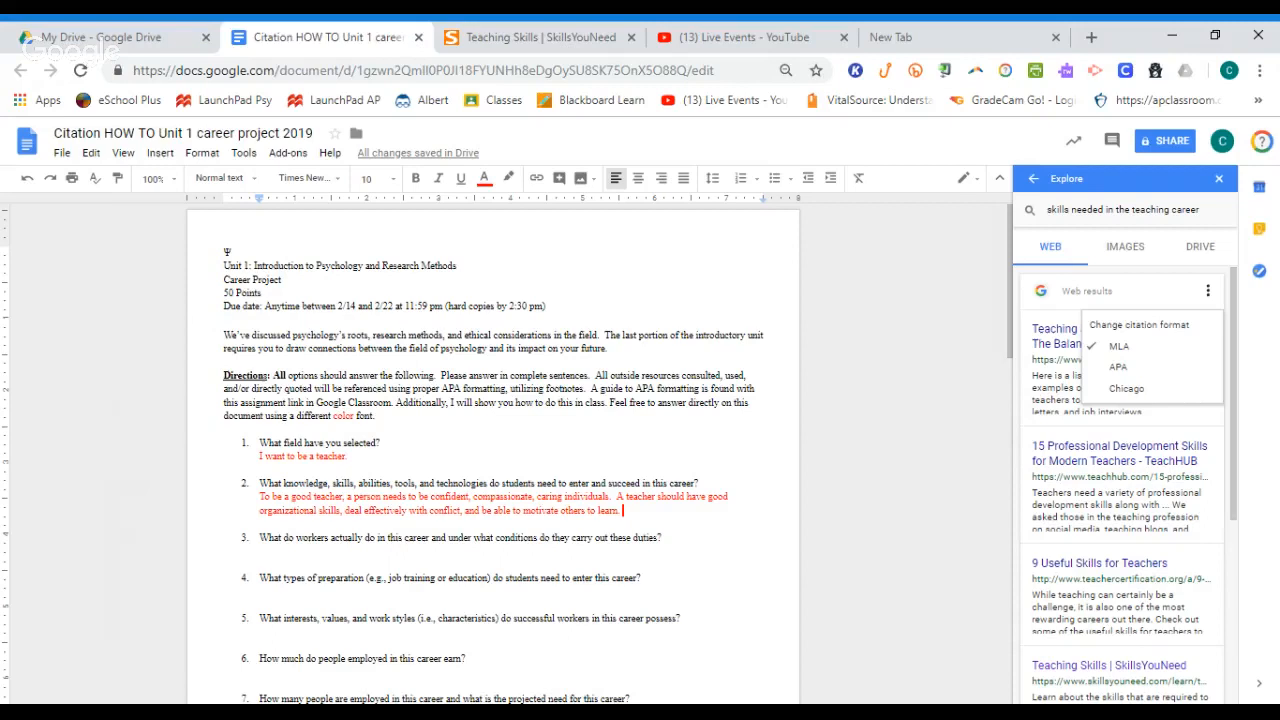
left_click(1128, 370)
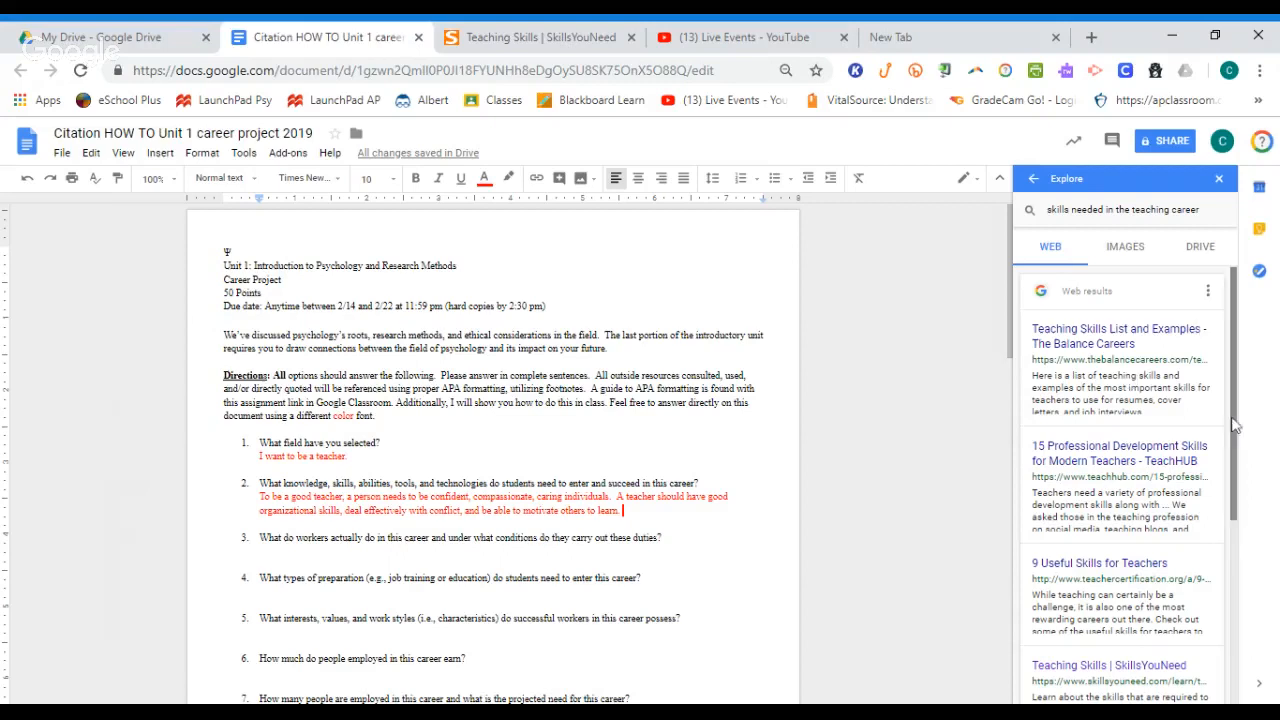
Cite the "Teaching Skills | SkillsYouNeed" result as a footnote at the end of answer 2 and check the footnote on page 1.
scroll(1236, 438, "down", 2)
scroll(1236, 438, "down", 3)
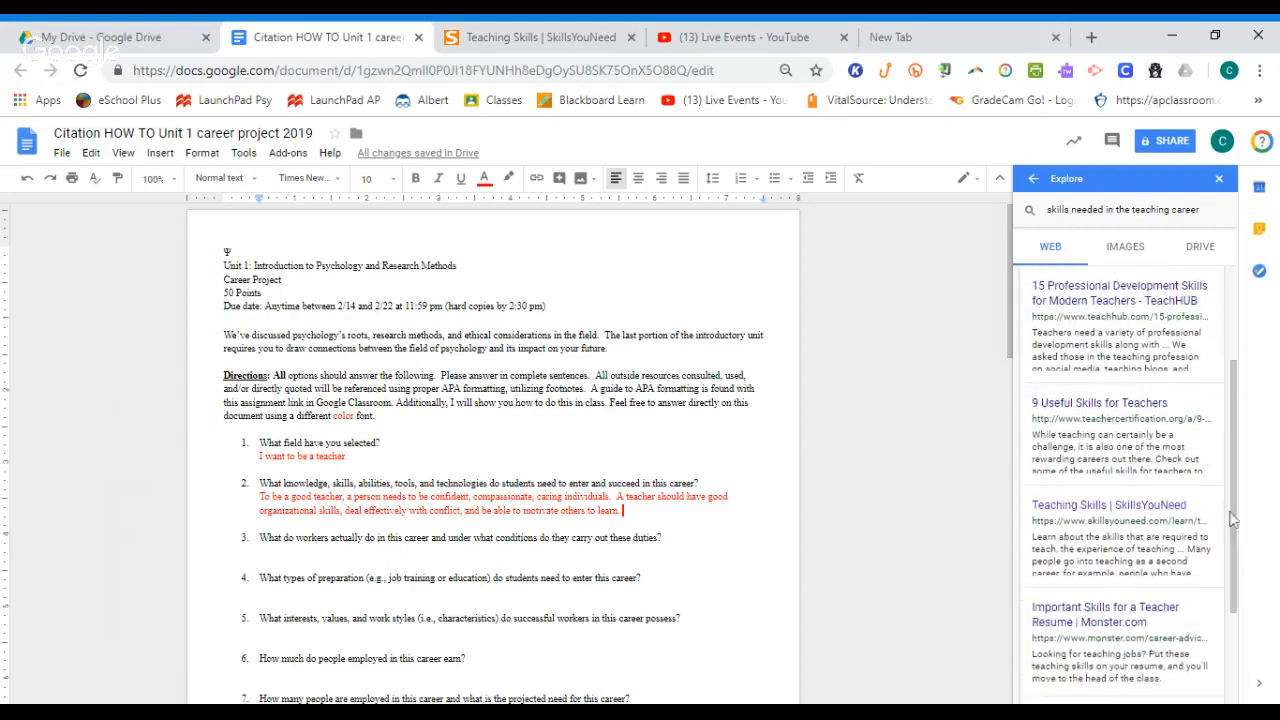
left_click(1211, 502)
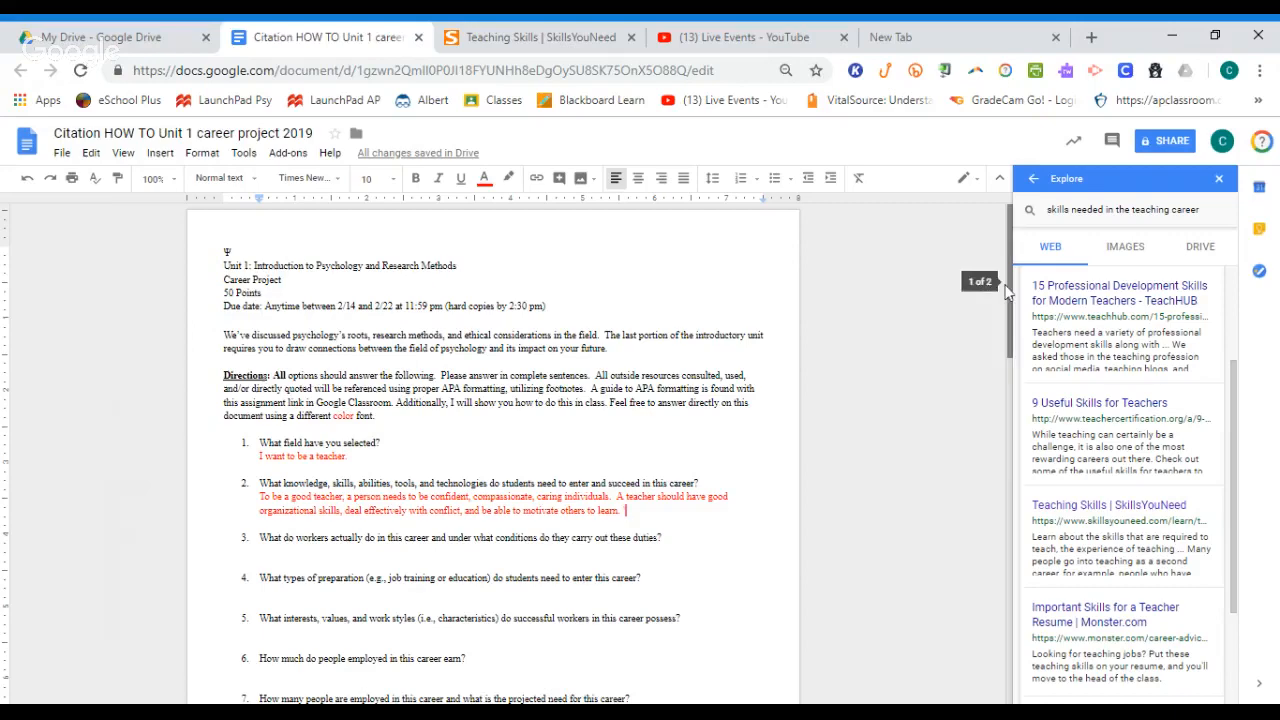
scroll(1010, 296, "down", 1)
left_click_drag(1011, 297, 982, 442)
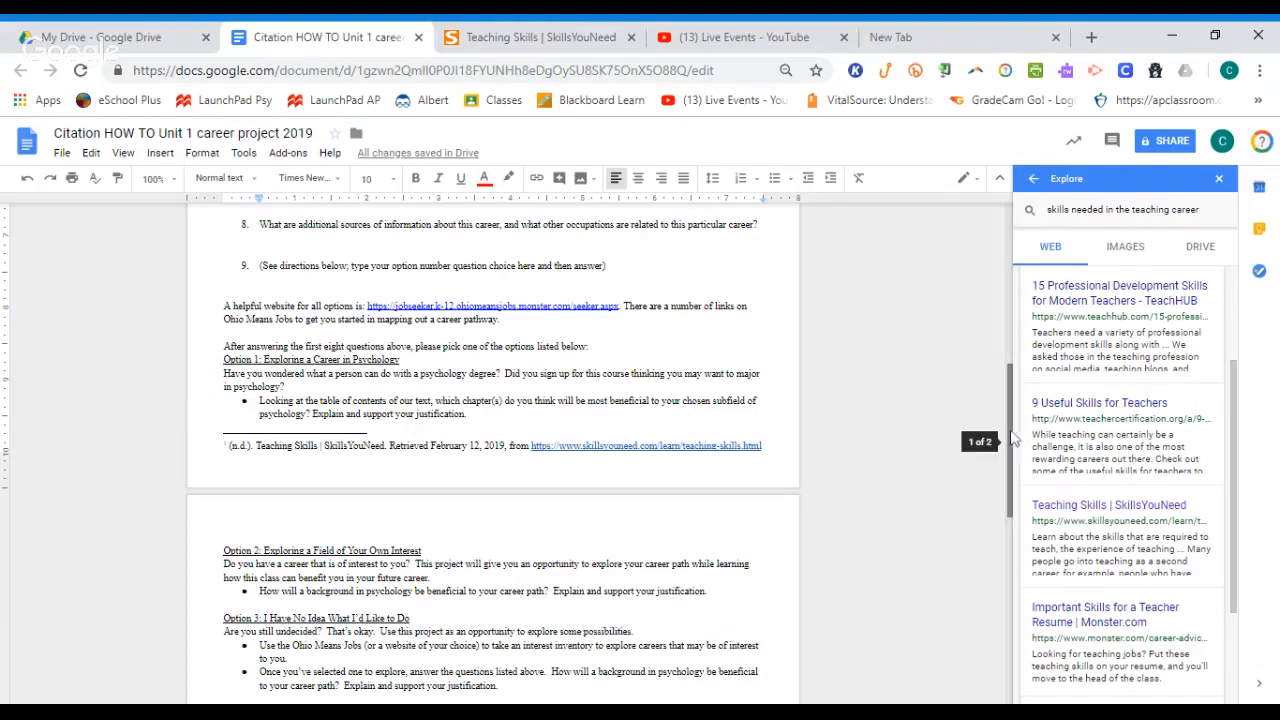
left_click_drag(1012, 435, 1012, 274)
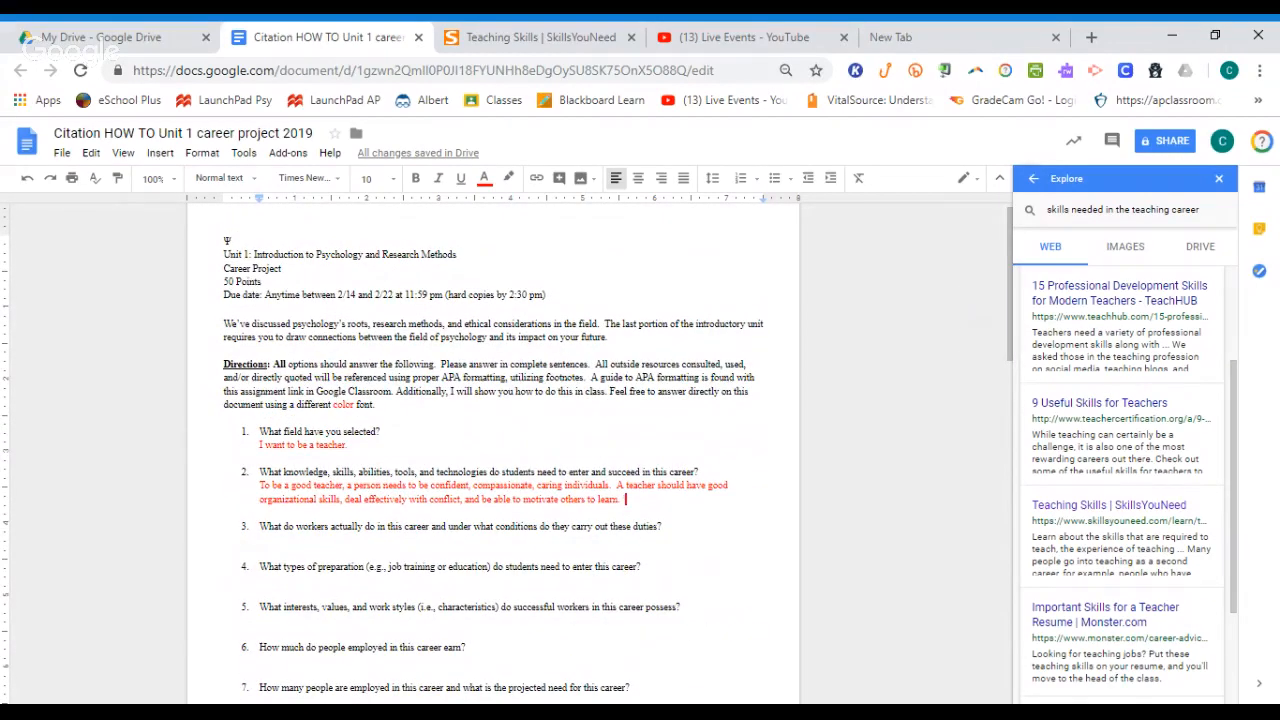
Leave the earlier Explore results, clear the search text, and place the insertion point on the blank answer line under question 6.
left_click(261, 540)
left_click_drag(1233, 362, 1217, 258)
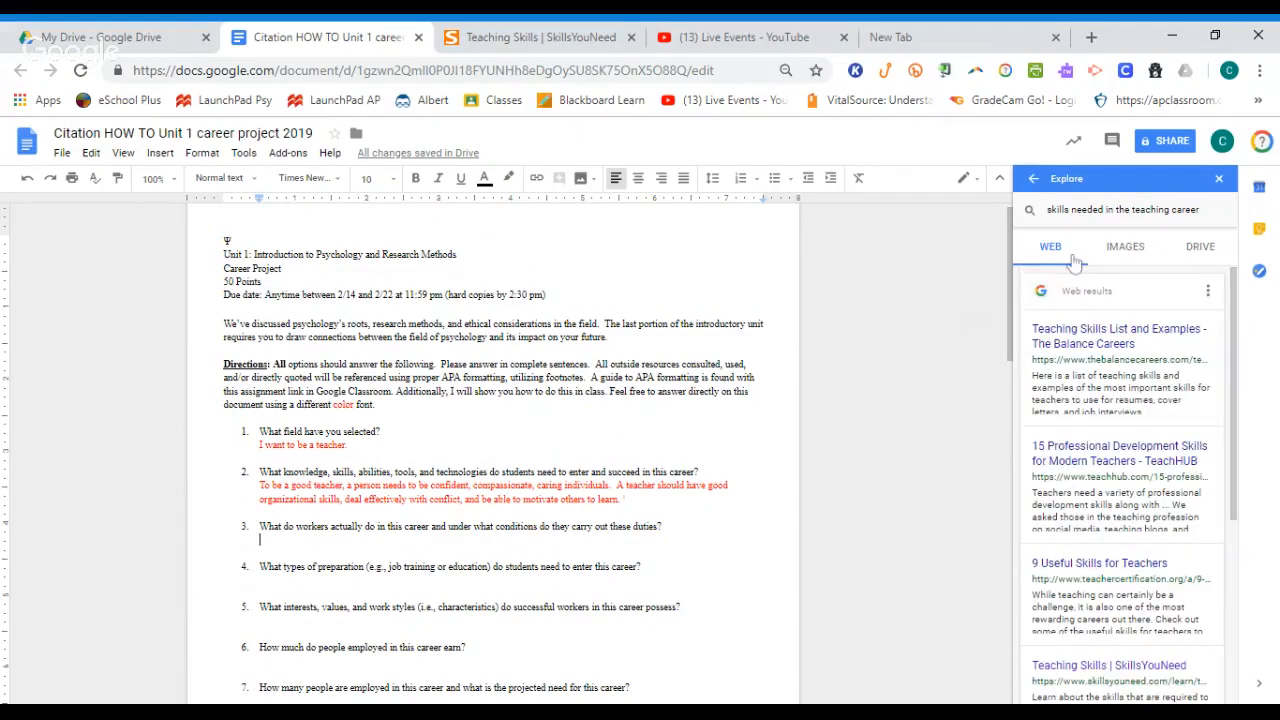
left_click(1033, 178)
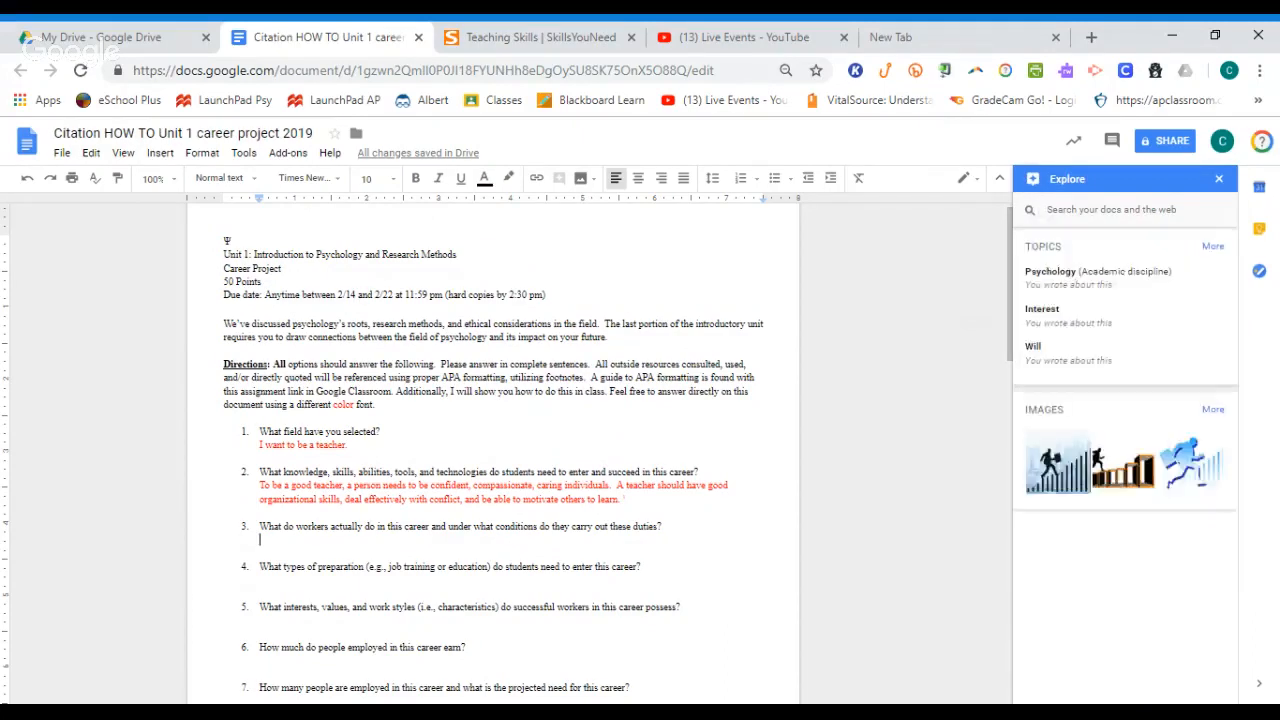
left_click(1100, 210)
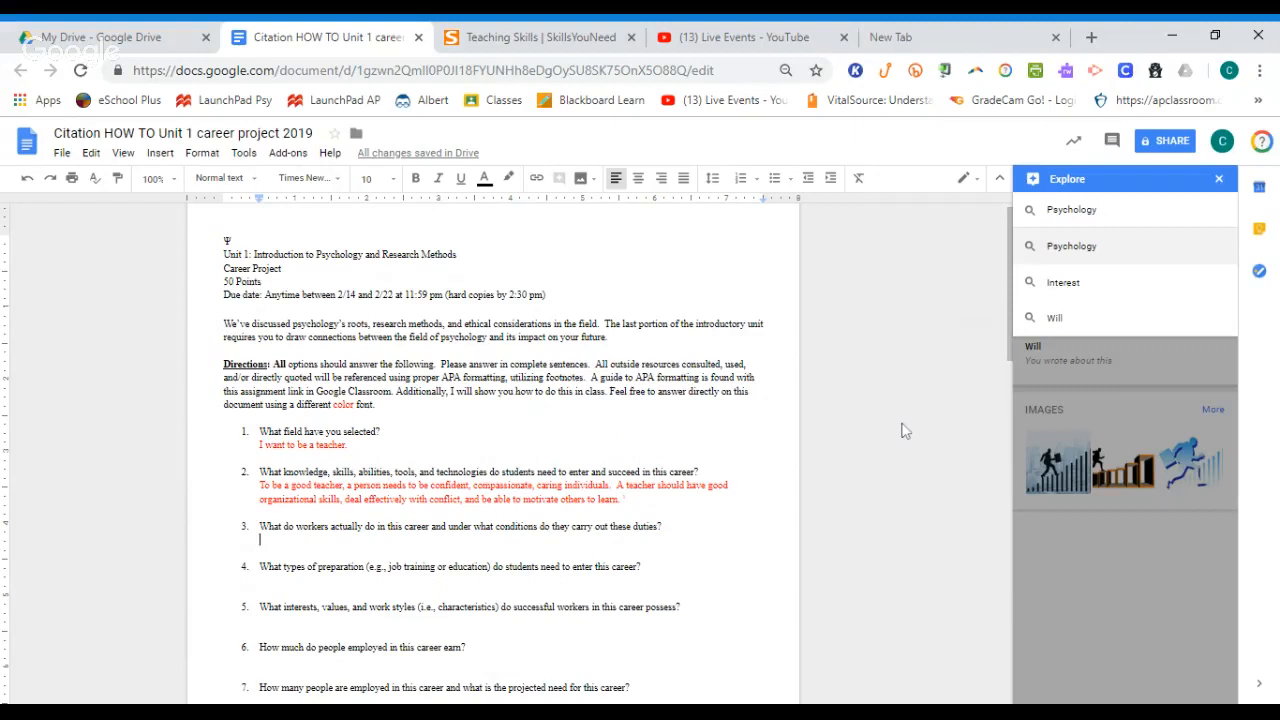
key("BackSpace")
key("BackSpace")
key("BackSpace")
key("BackSpace")
key("BackSpace")
key("BackSpace")
key("BackSpace")
key("BackSpace")
key("BackSpace")
key("BackSpace")
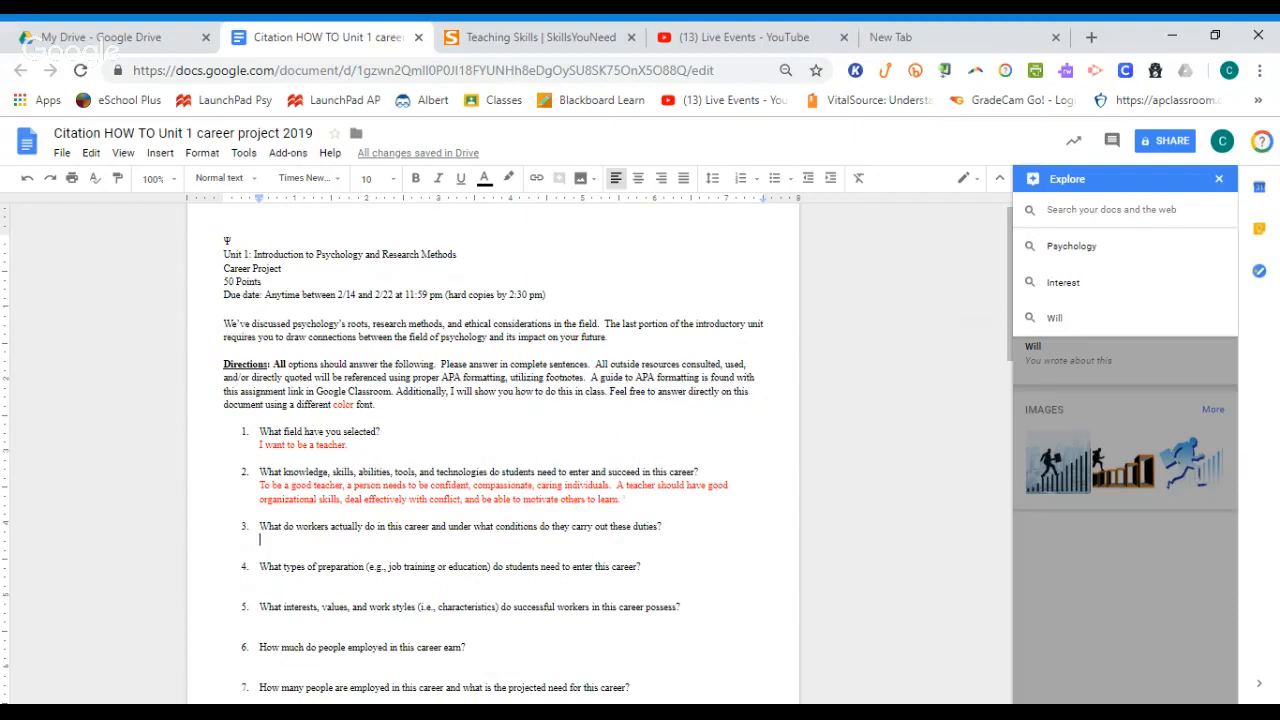
left_click(262, 660)
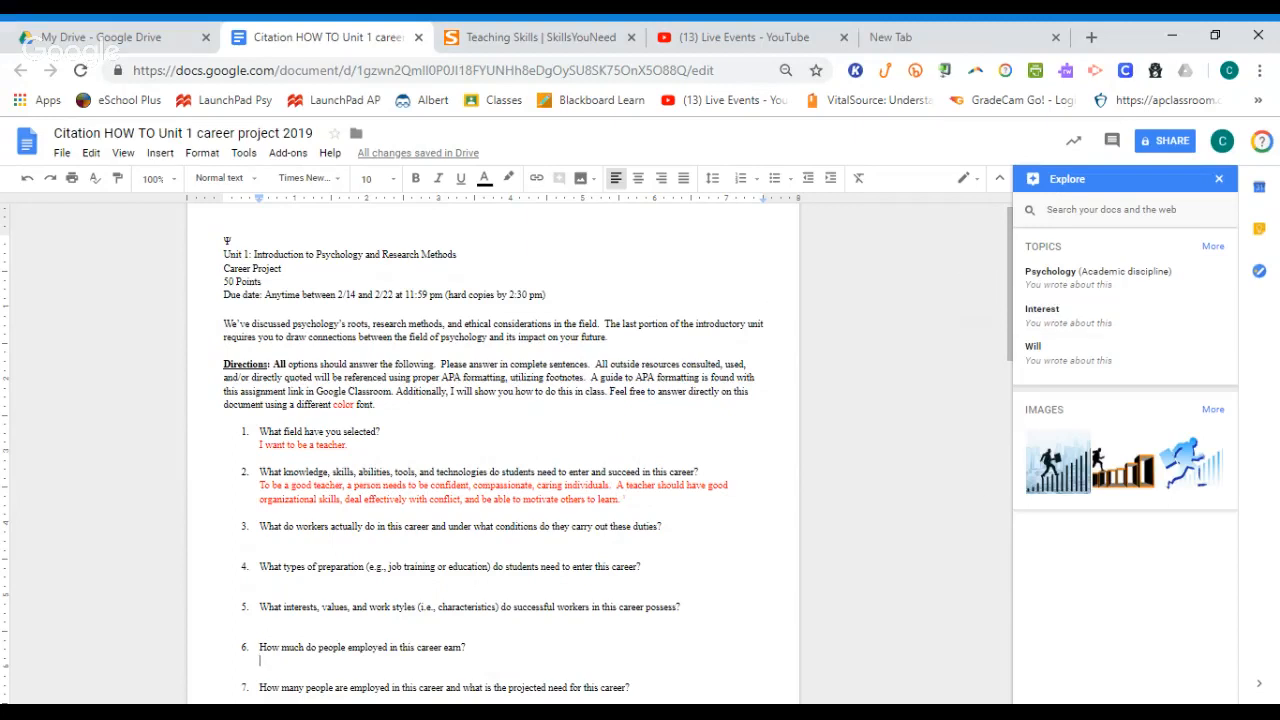
left_click(1112, 210)
type("aer")
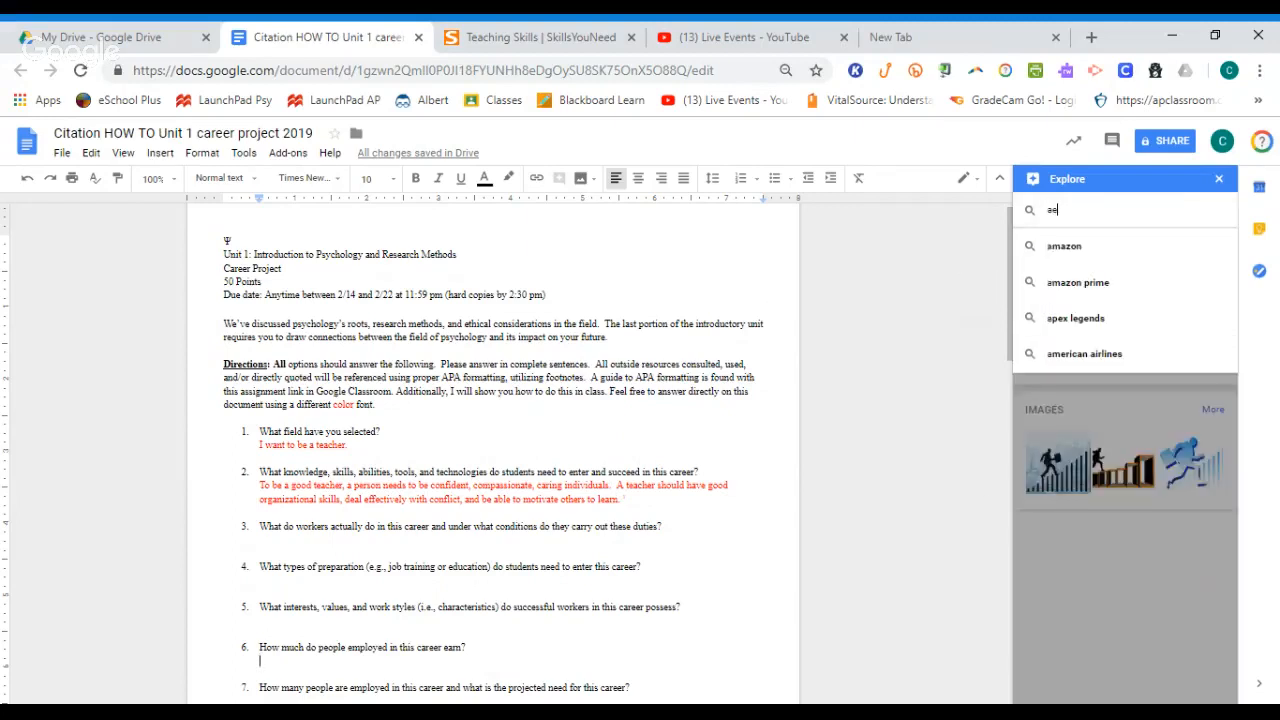
key("BackSpace")
key("BackSpace")
type("veara")
key("BackSpace")
key("BackSpace")
key("BackSpace")
key("BackSpace")
key("BackSpace")
key("BackSpace")
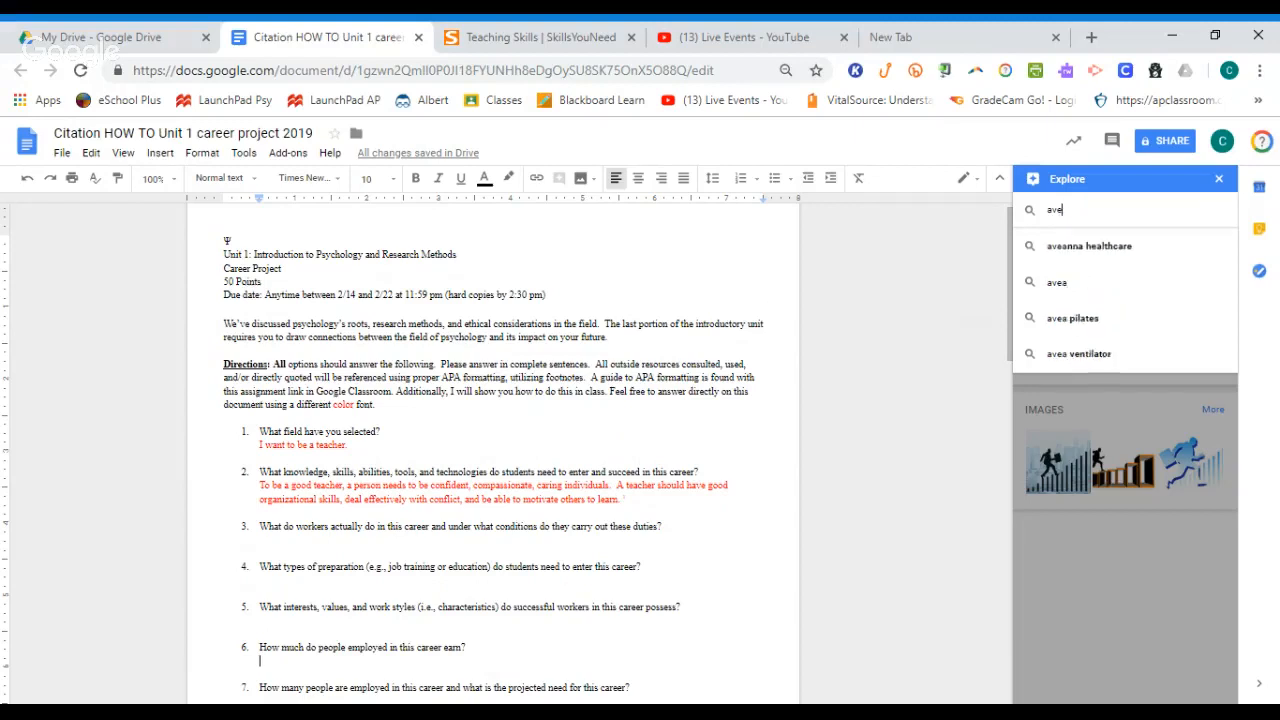
Search Explore for "salary range for high school teachers" and open the "High School Teacher Salary | PayScale" result.
type("salar")
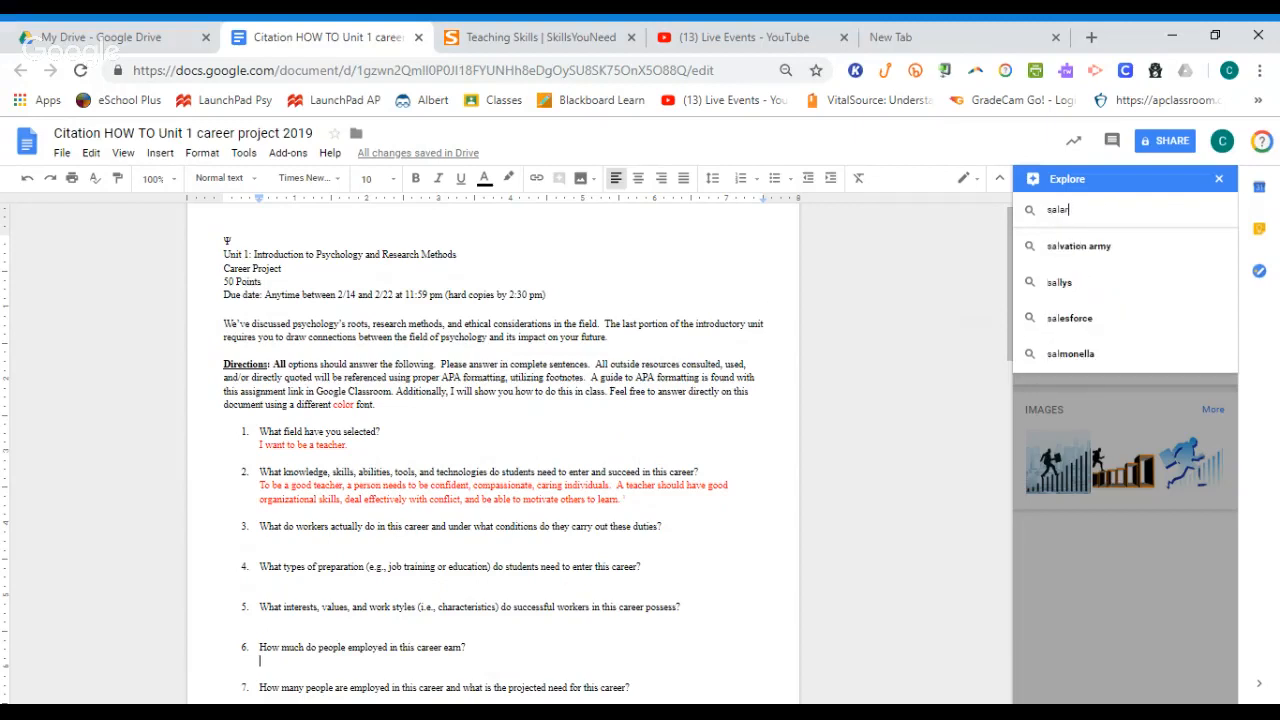
type("y range for ")
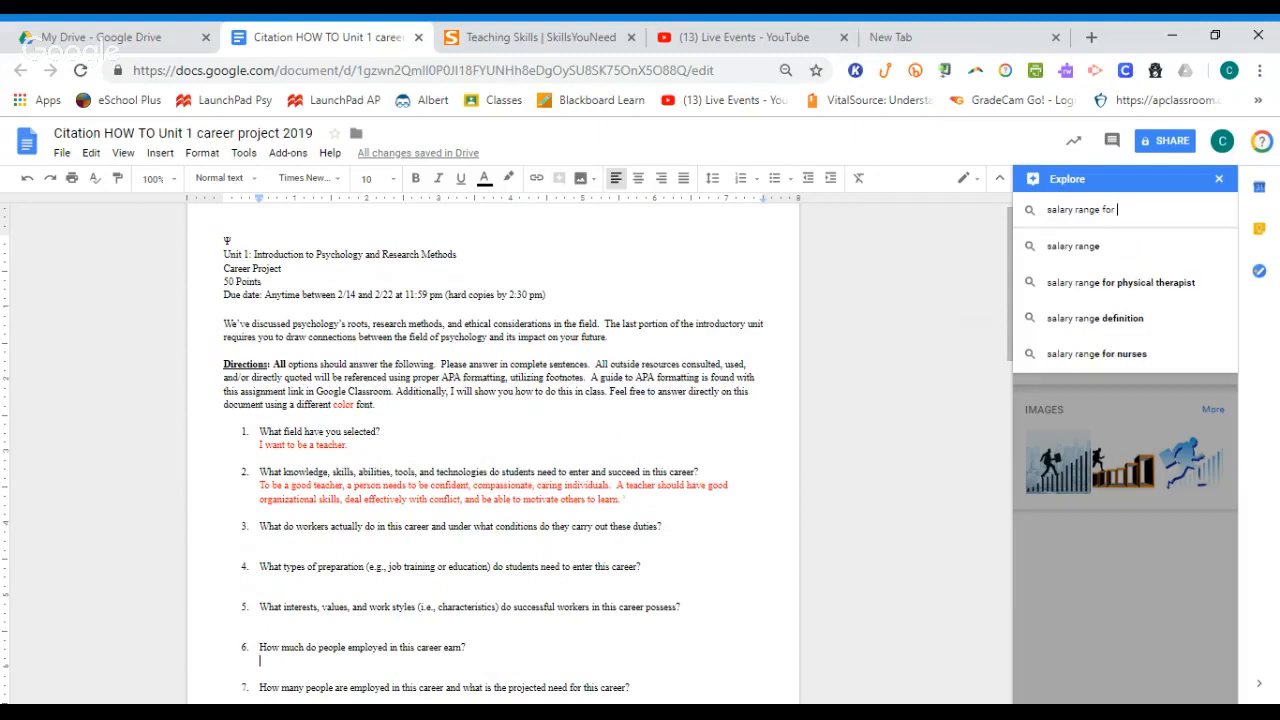
type("high schoo")
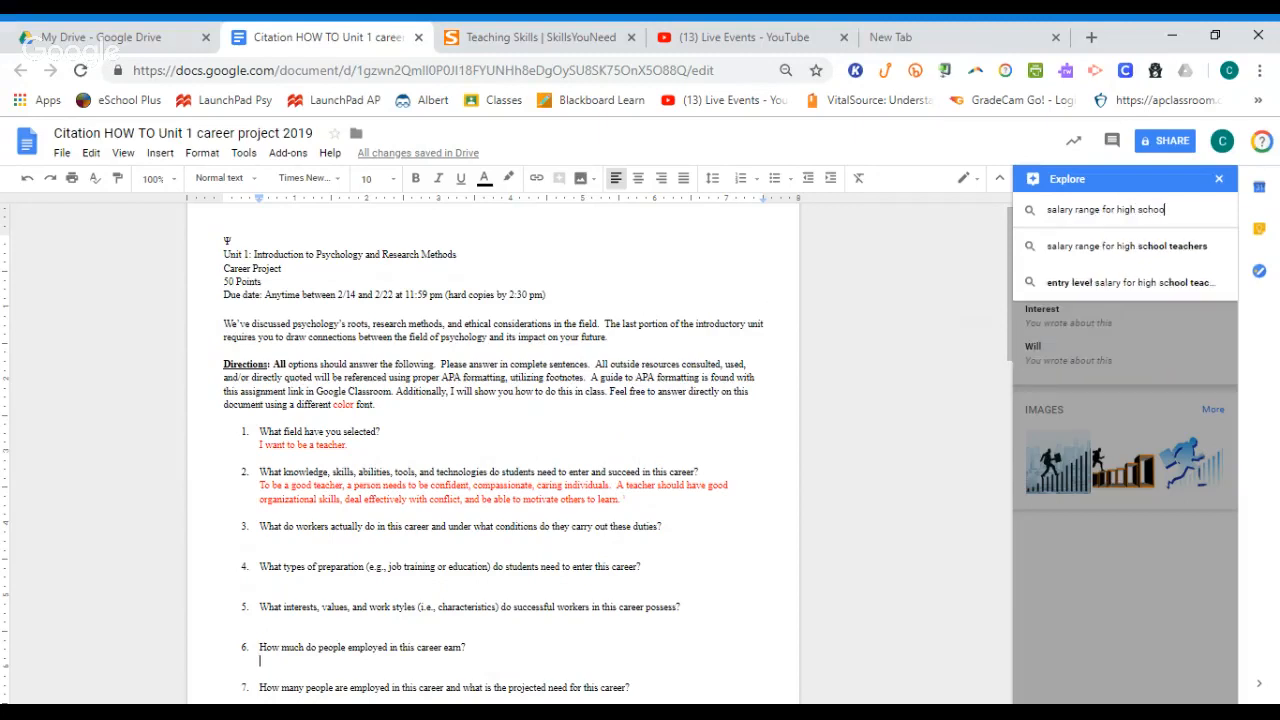
left_click(1128, 250)
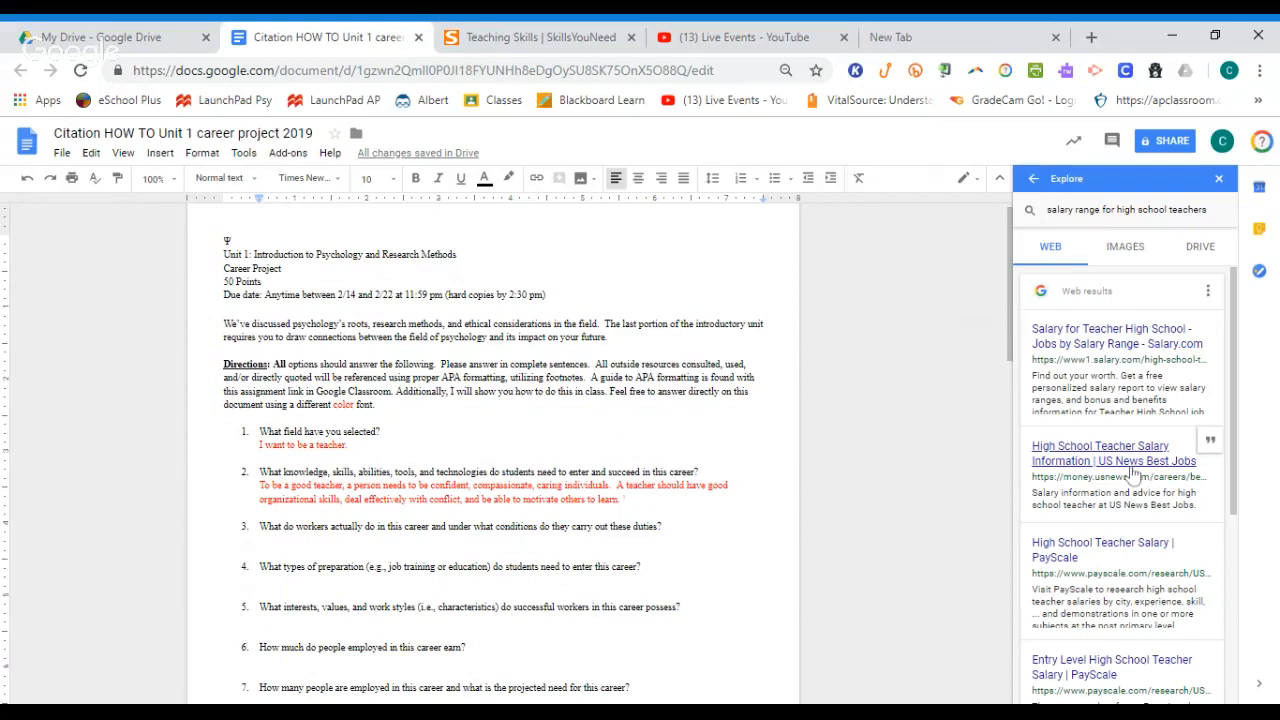
left_click(1082, 557)
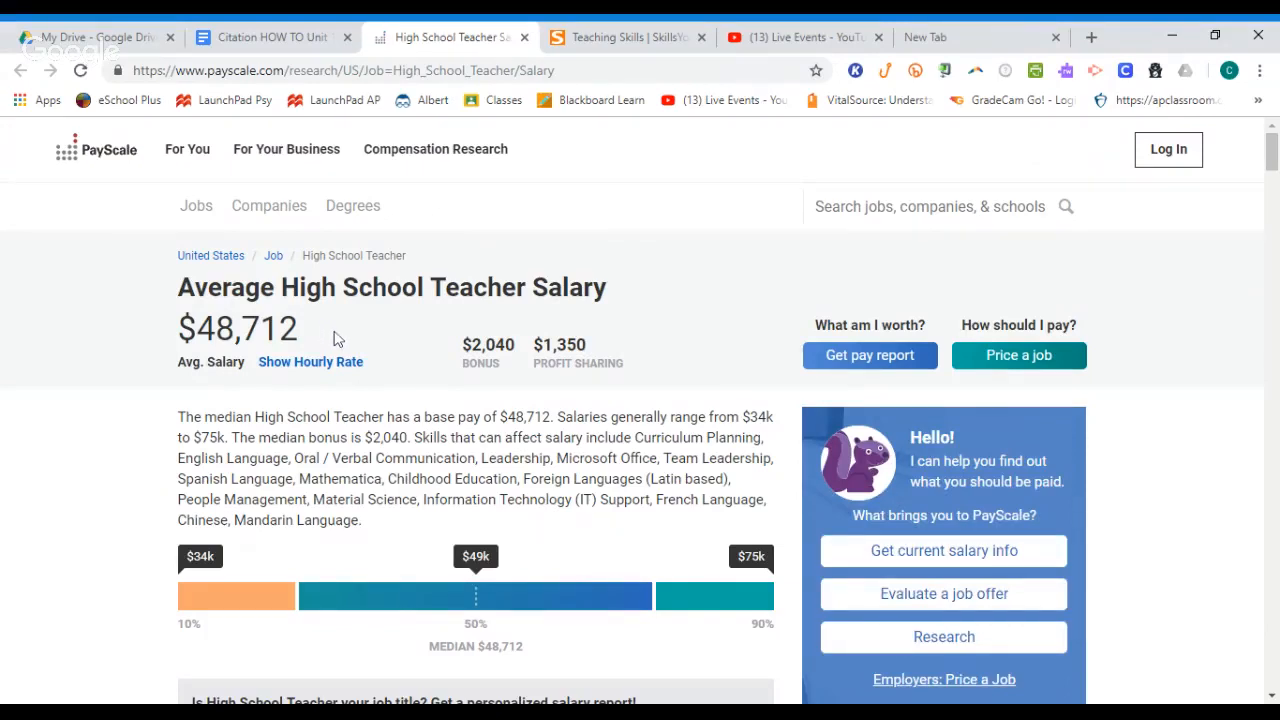
Return to the career project document and start answer 6 in red with "The average high school teacher salary is $48,".
left_click(281, 40)
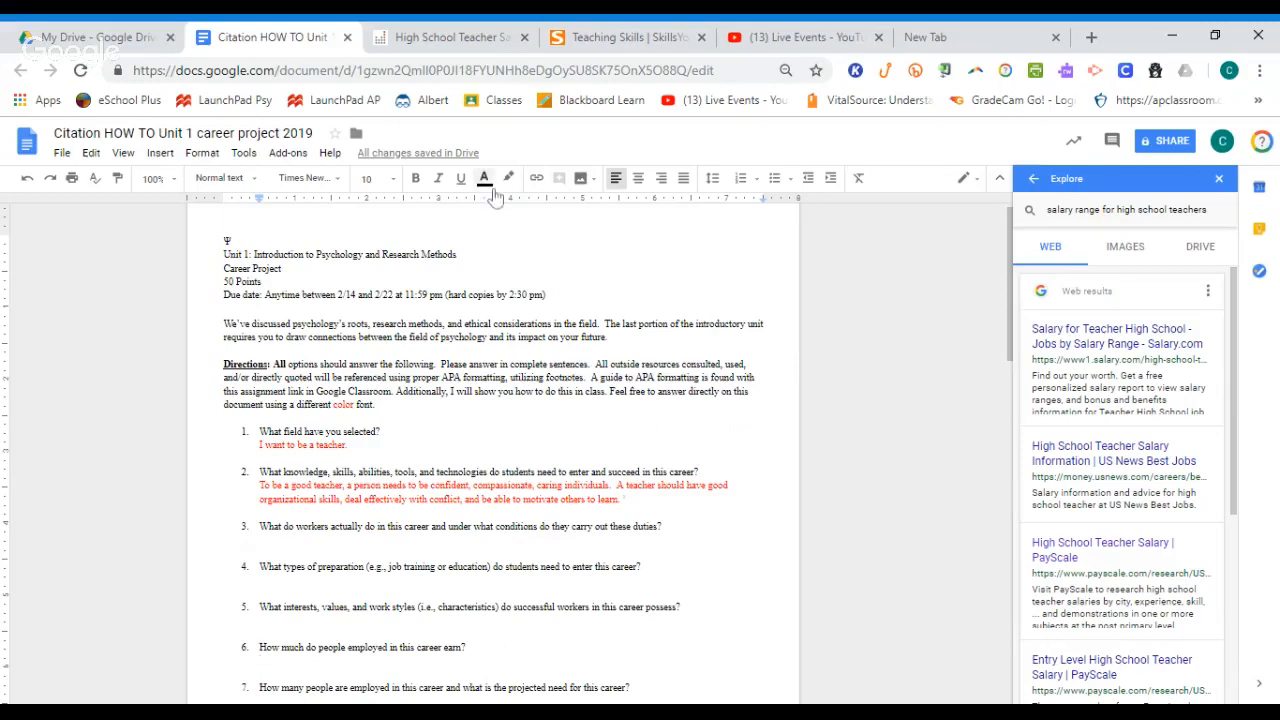
left_click(494, 189)
left_click(505, 236)
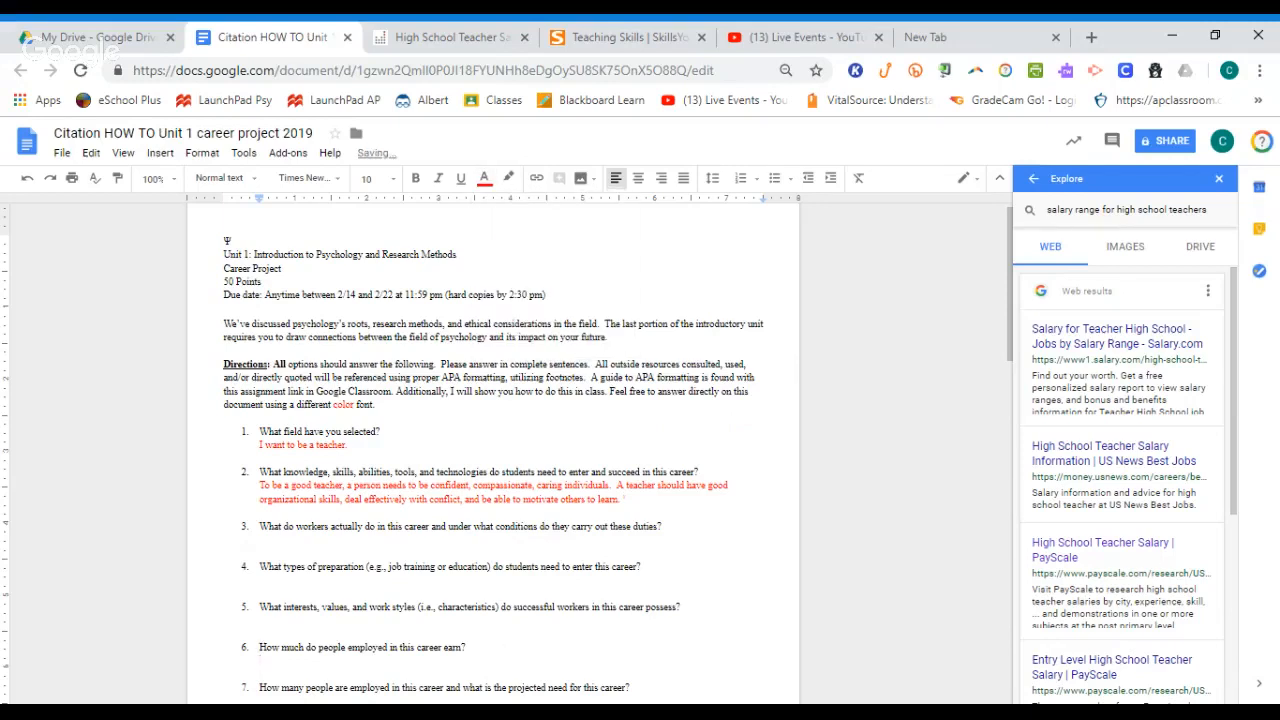
type("The average ")
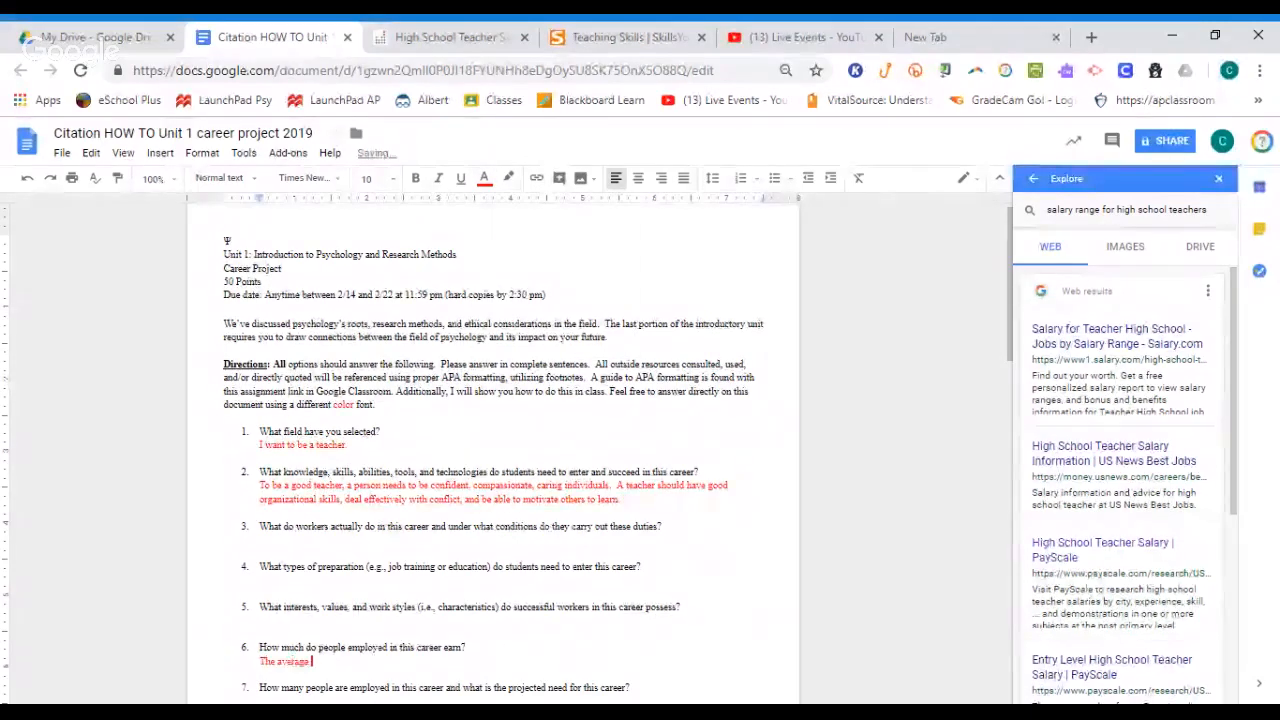
type("high school teac")
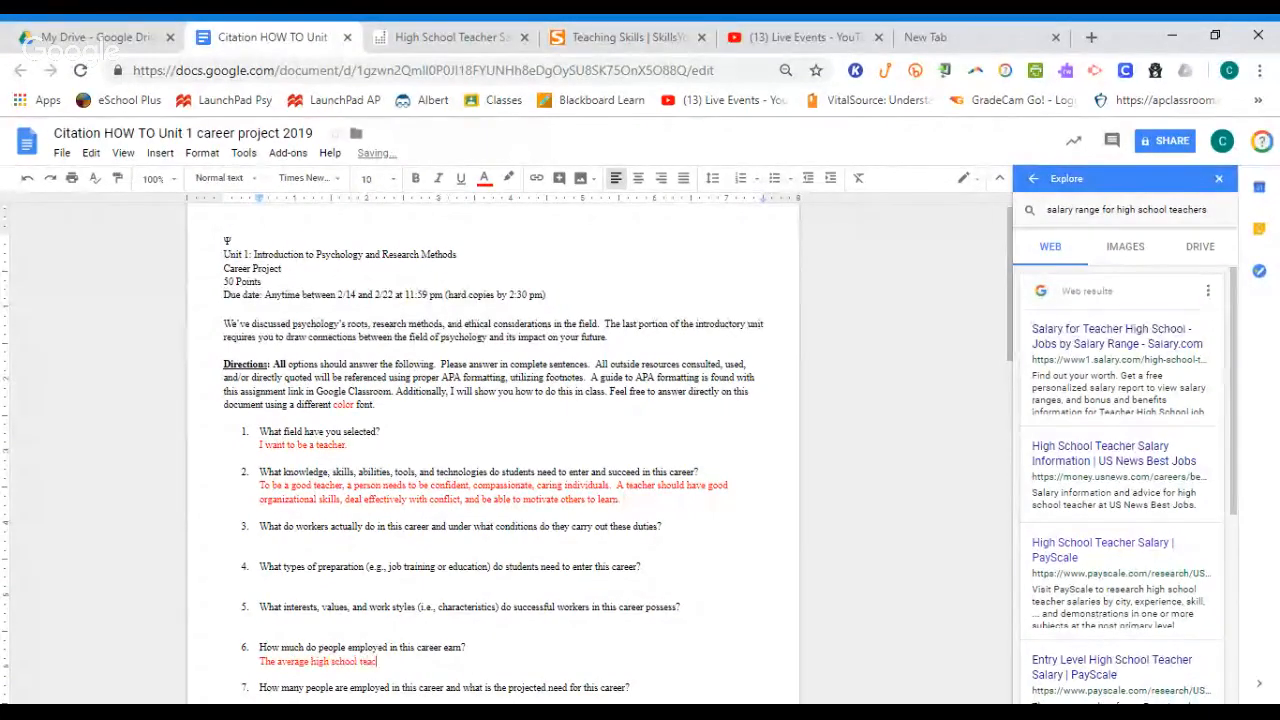
type("hin")
key("BackSpace")
key("BackSpace")
key("BackSpace")
type("her s")
type("ry is $48, 7")
Consult the PayScale salary page again and complete the amount in answer 6 as "$48, 712.".
left_click(443, 42)
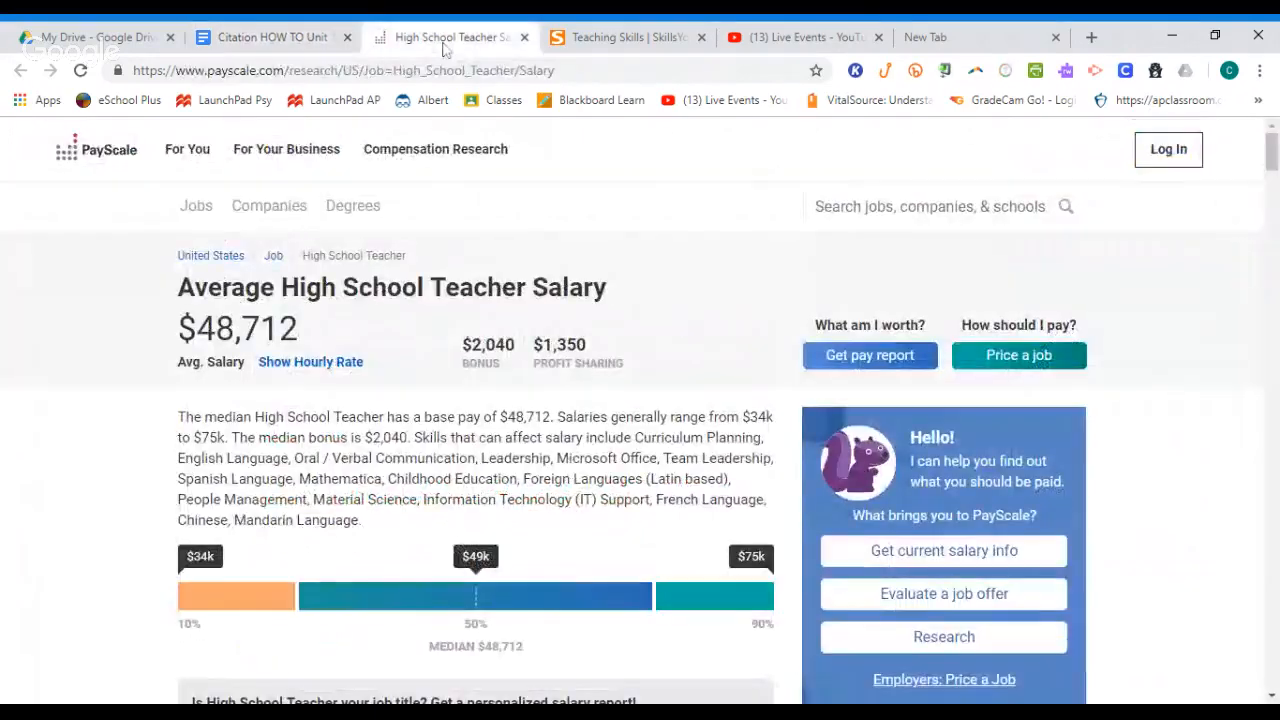
left_click(302, 40)
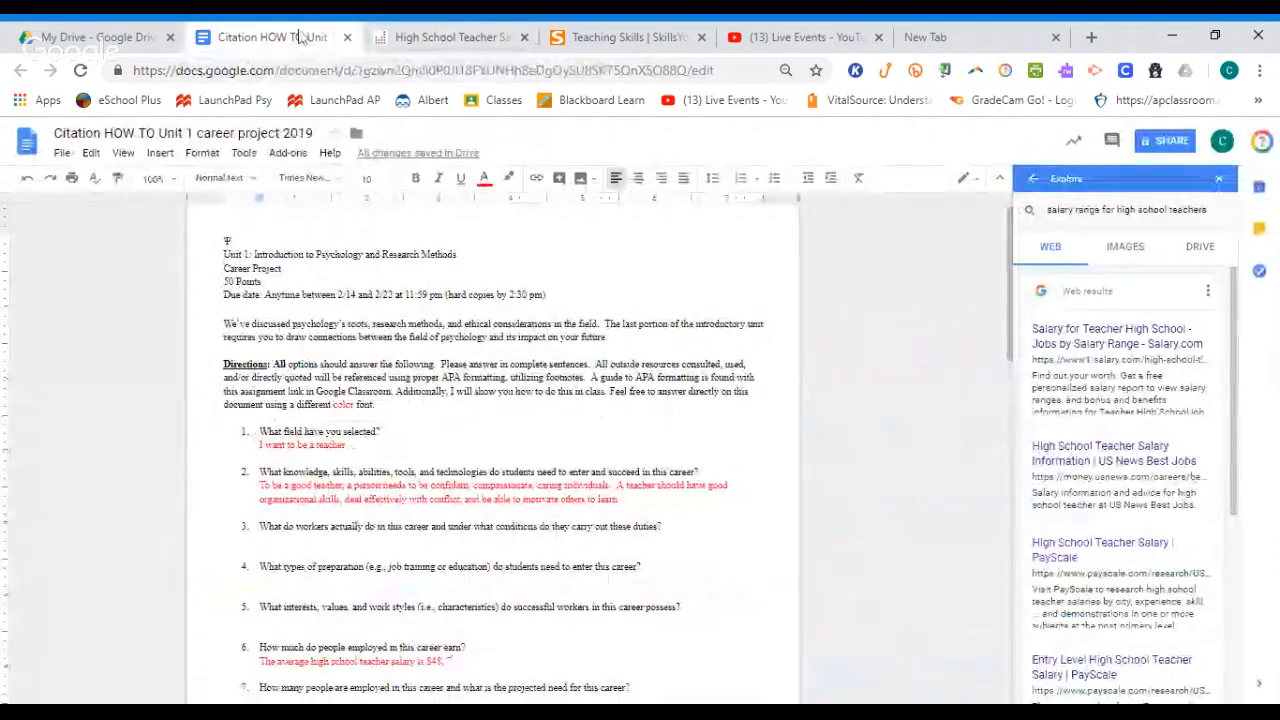
type("12.")
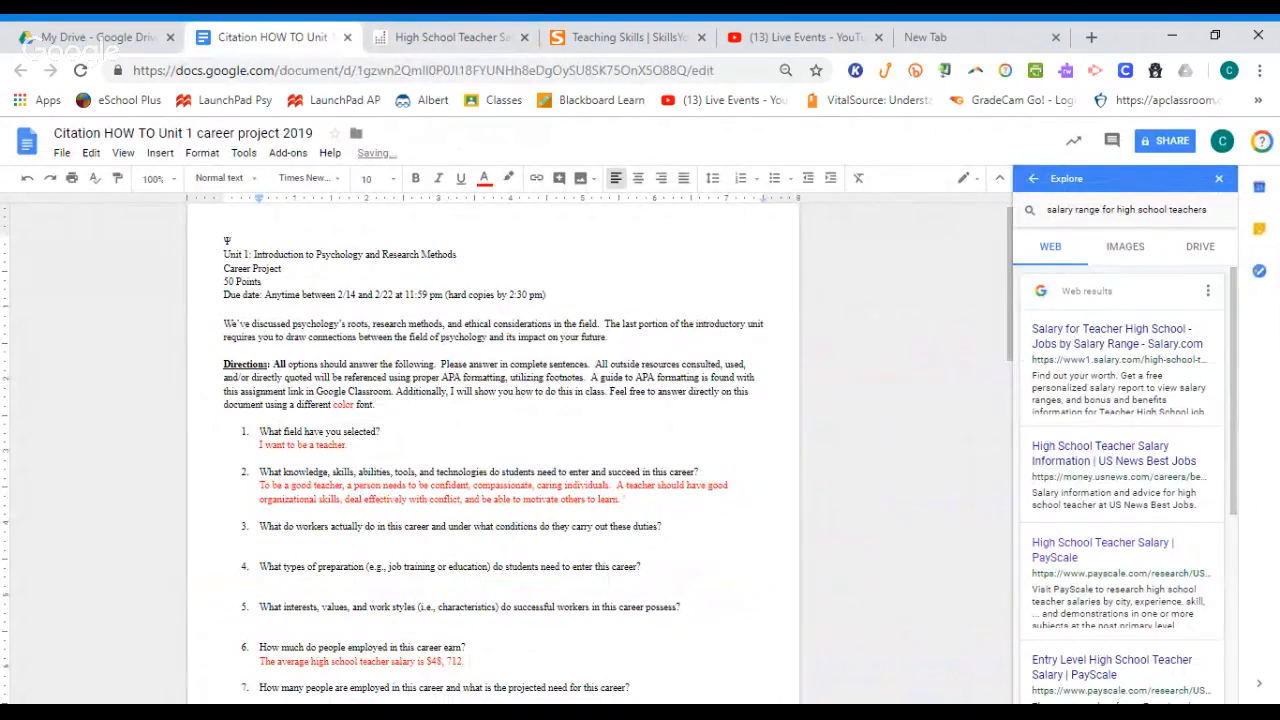
key("BackSpace")
key("BackSpace")
Cite the "High School Teacher Salary | PayScale" result as a footnote at the end of answer 6 and check the footnote on page 1.
mouse_move(1150, 562)
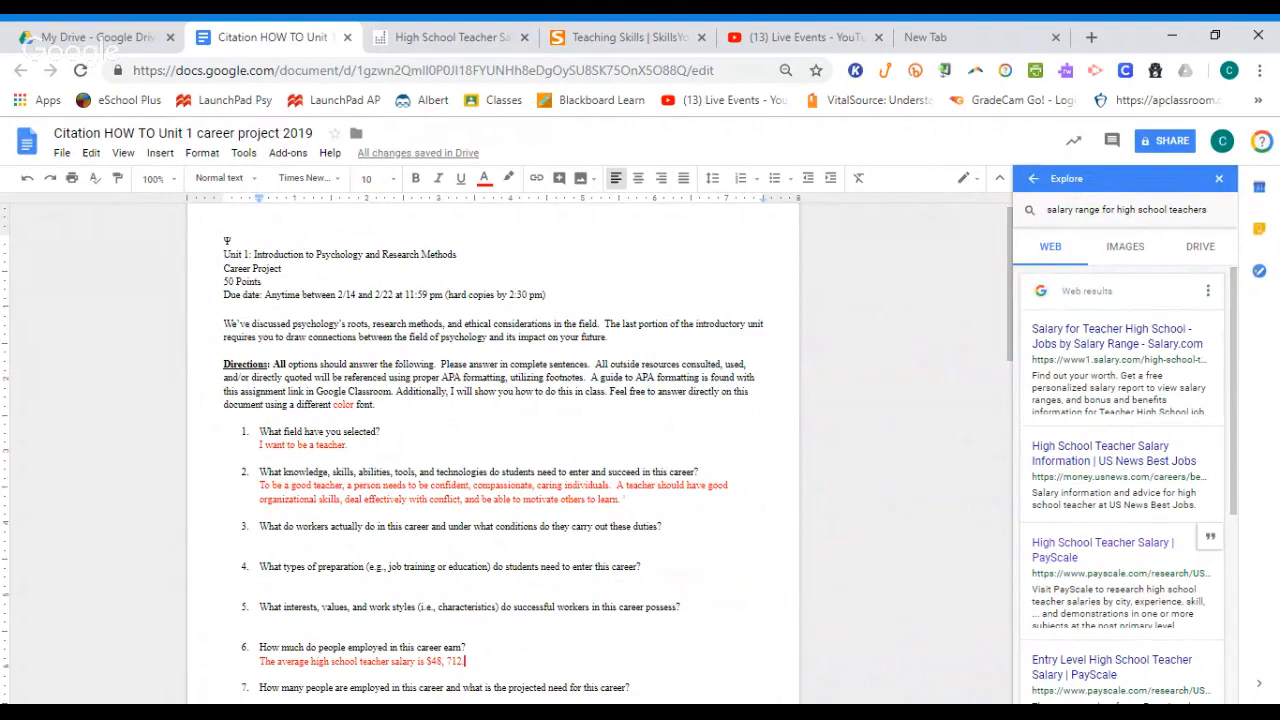
left_click(1212, 541)
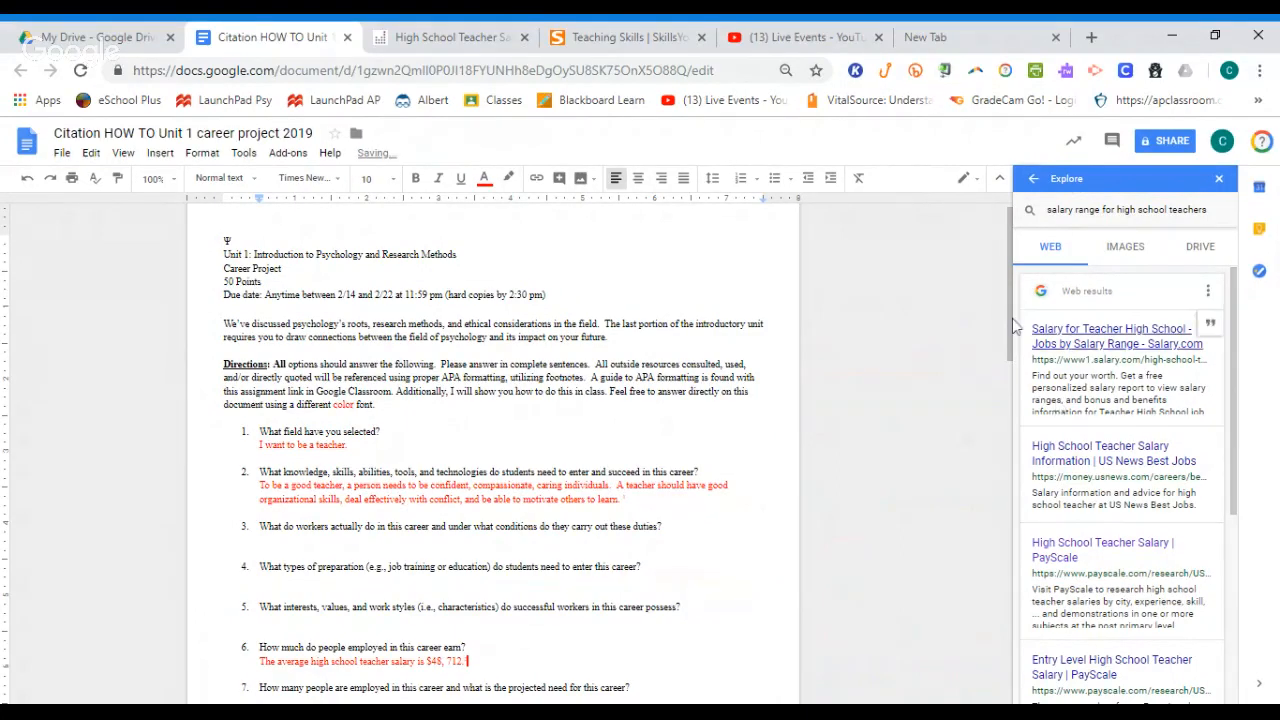
left_click_drag(1010, 322, 1010, 500)
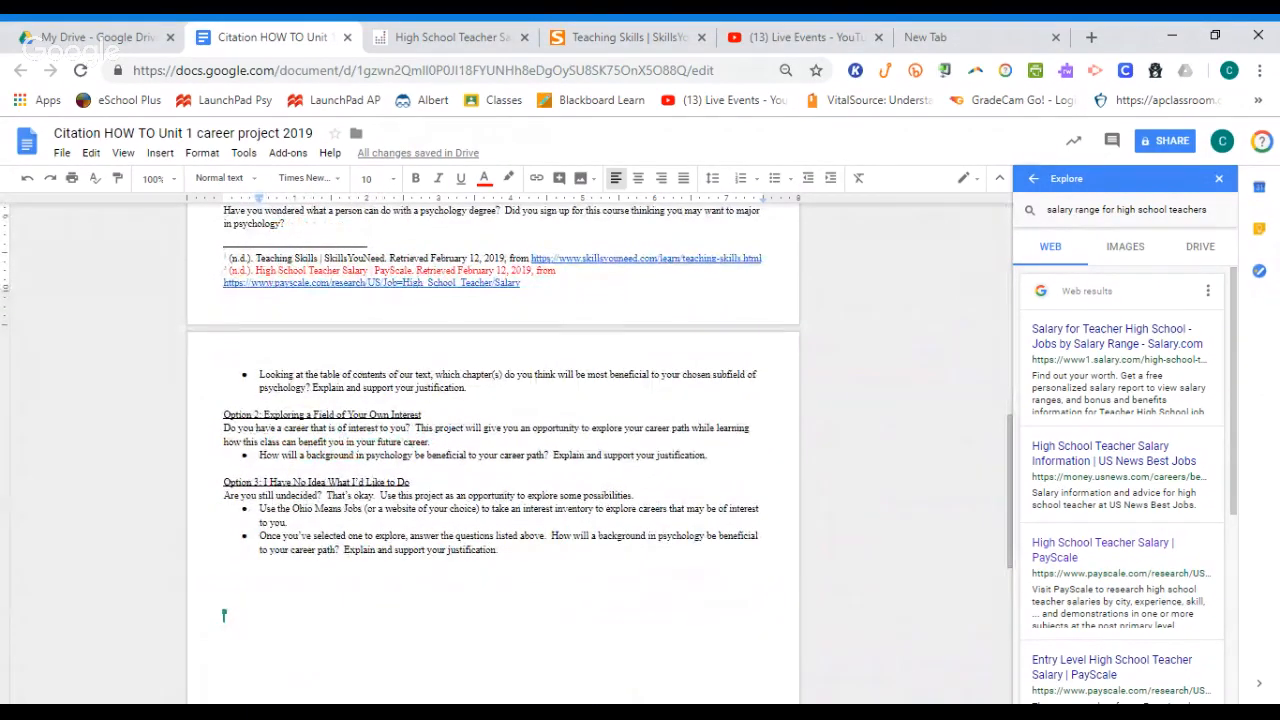
Change the text colour of the PayScale footnote to black and return to the answers on page 1.
left_click_drag(557, 271, 228, 271)
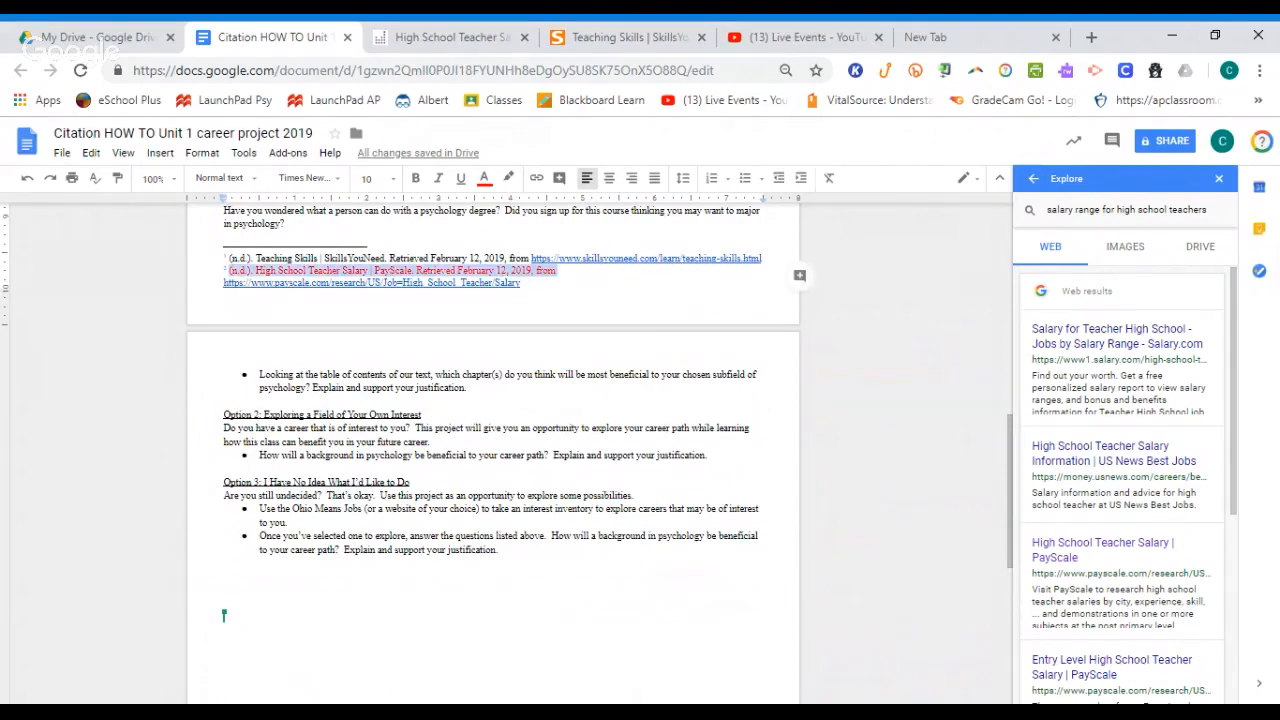
left_click(484, 182)
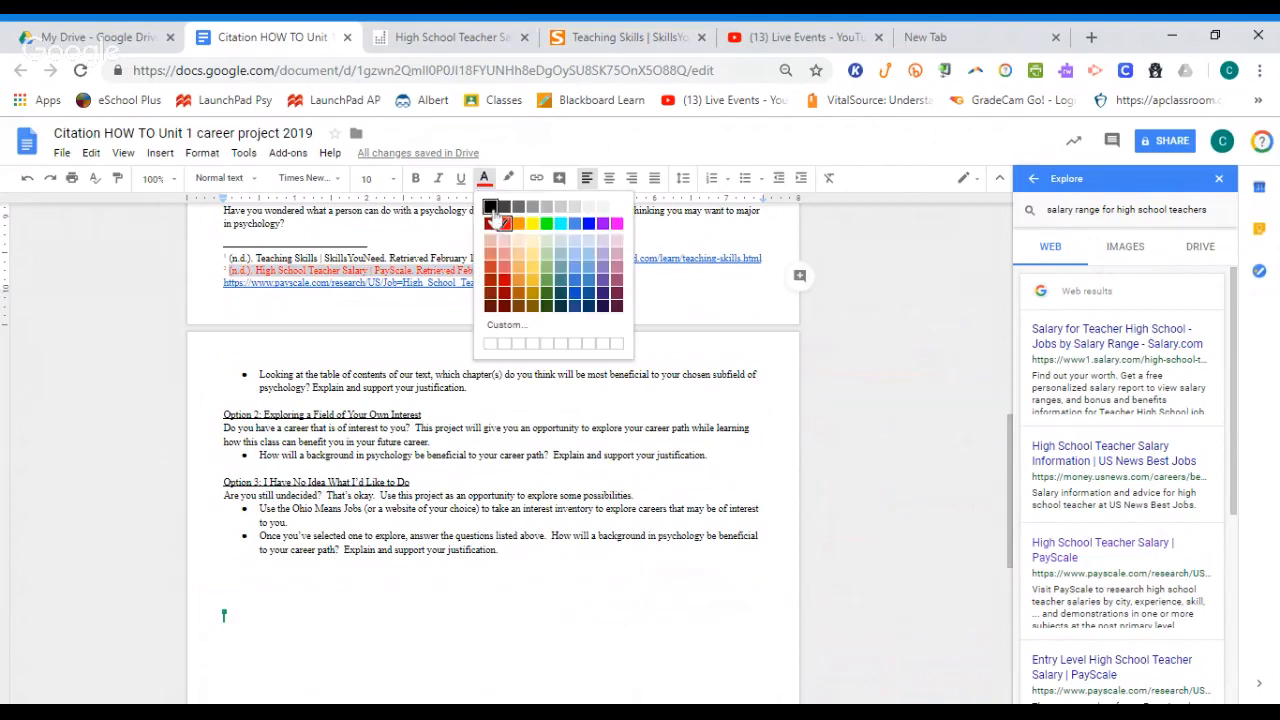
left_click(492, 207)
left_click(638, 284)
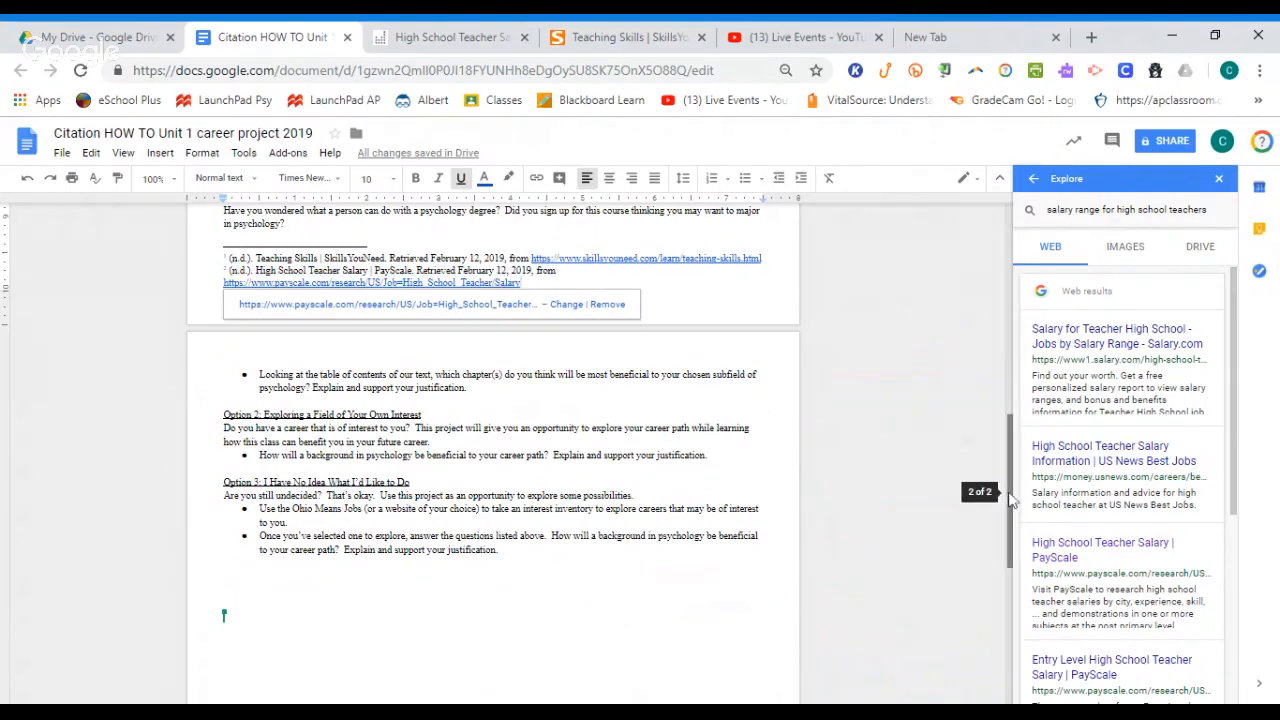
left_click_drag(1010, 500, 1005, 284)
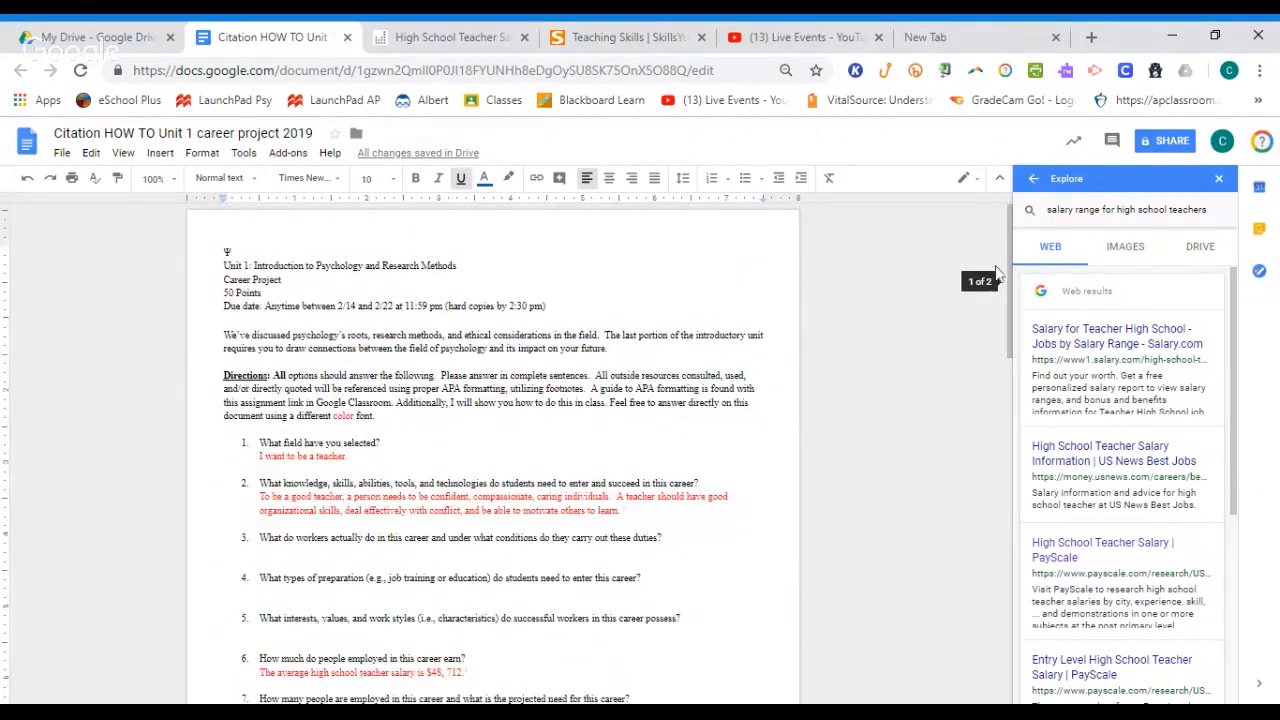